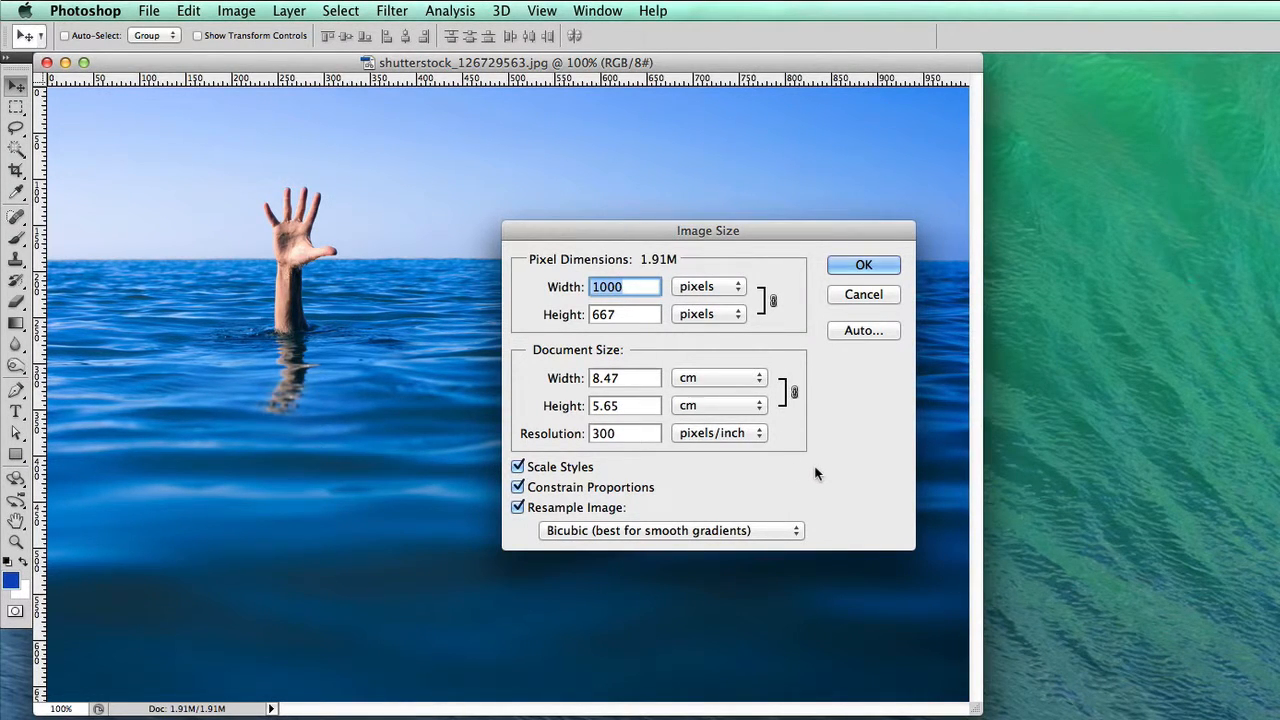
Step: Check the image's document size in inches and its resolution in pixels per inch in the Image Size settings
left_click(704, 372)
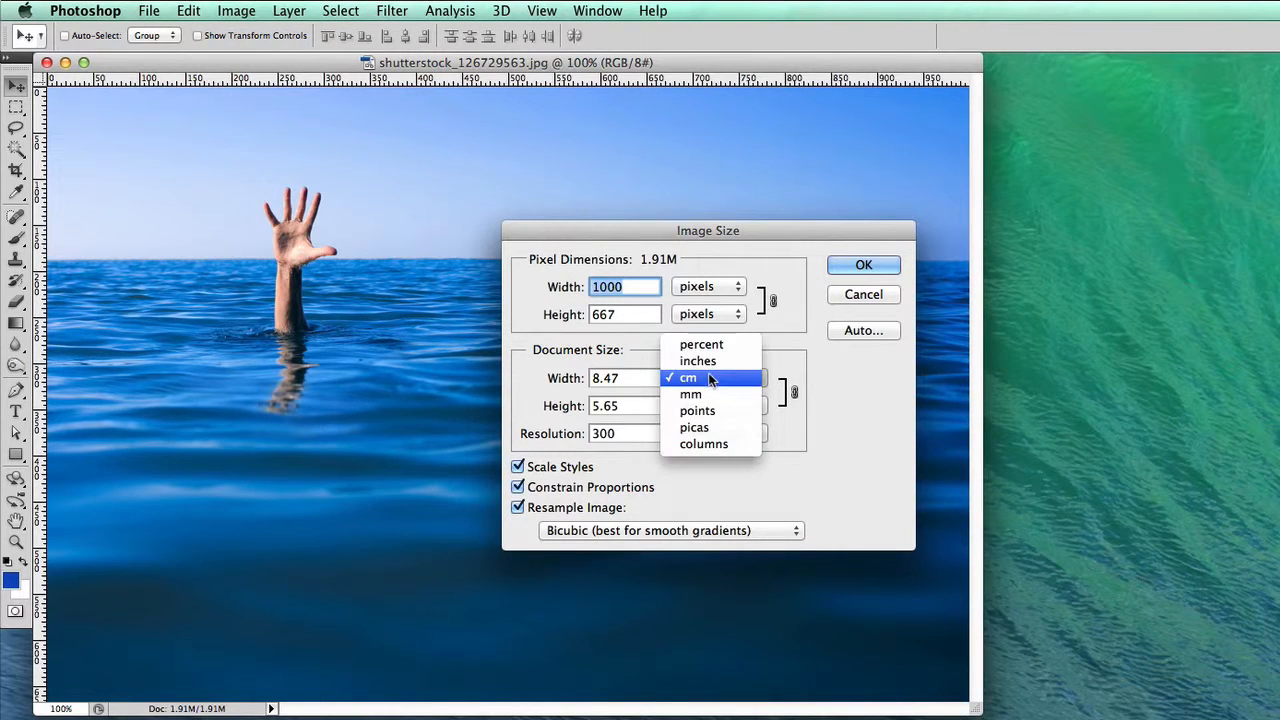
left_click(705, 360)
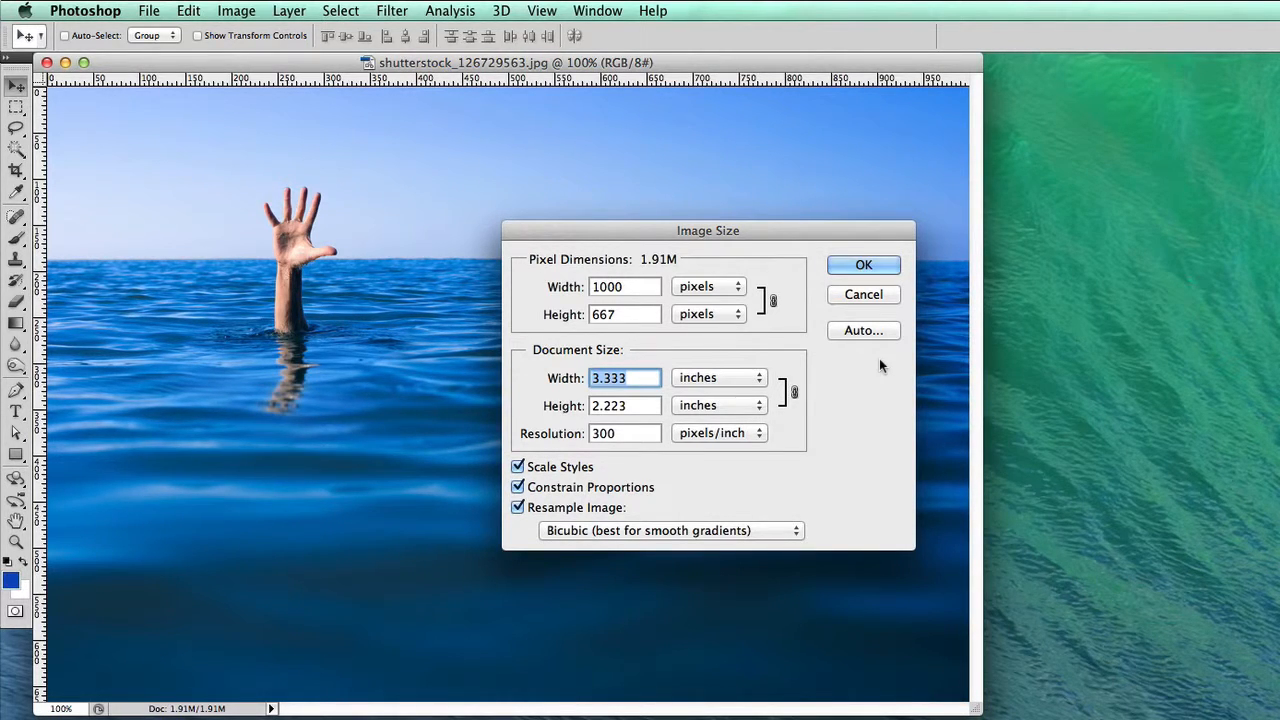
left_click(632, 437)
double_click(632, 437)
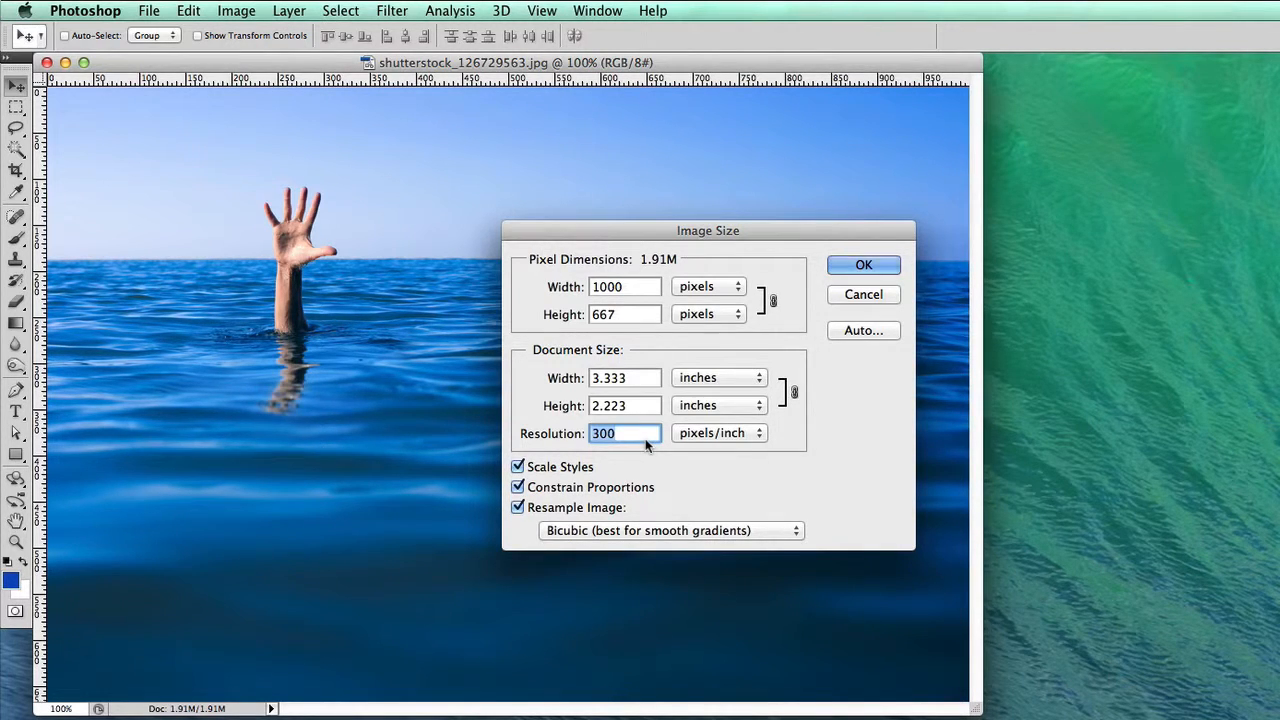
key("Return")
Step: Convert the image to CMYK Color mode, accepting the U.S. Web Coated (SWOP) v2 profile
left_click(233, 10)
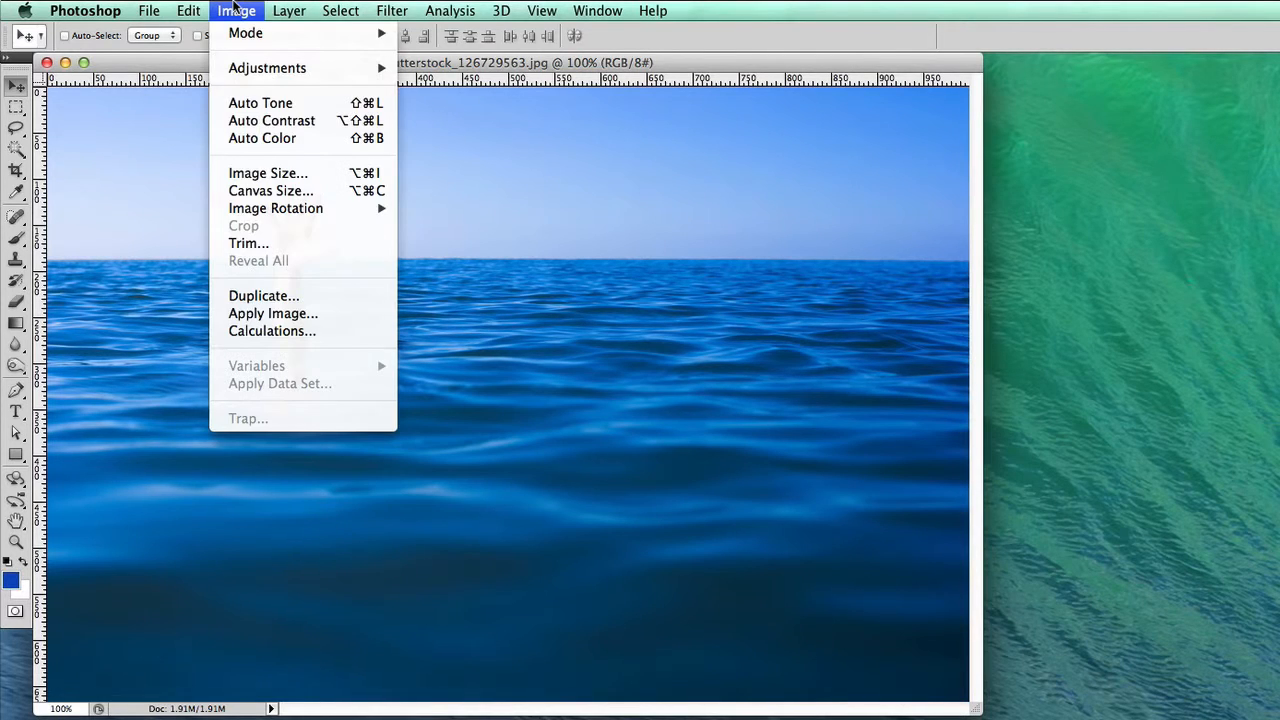
mouse_move(236, 37)
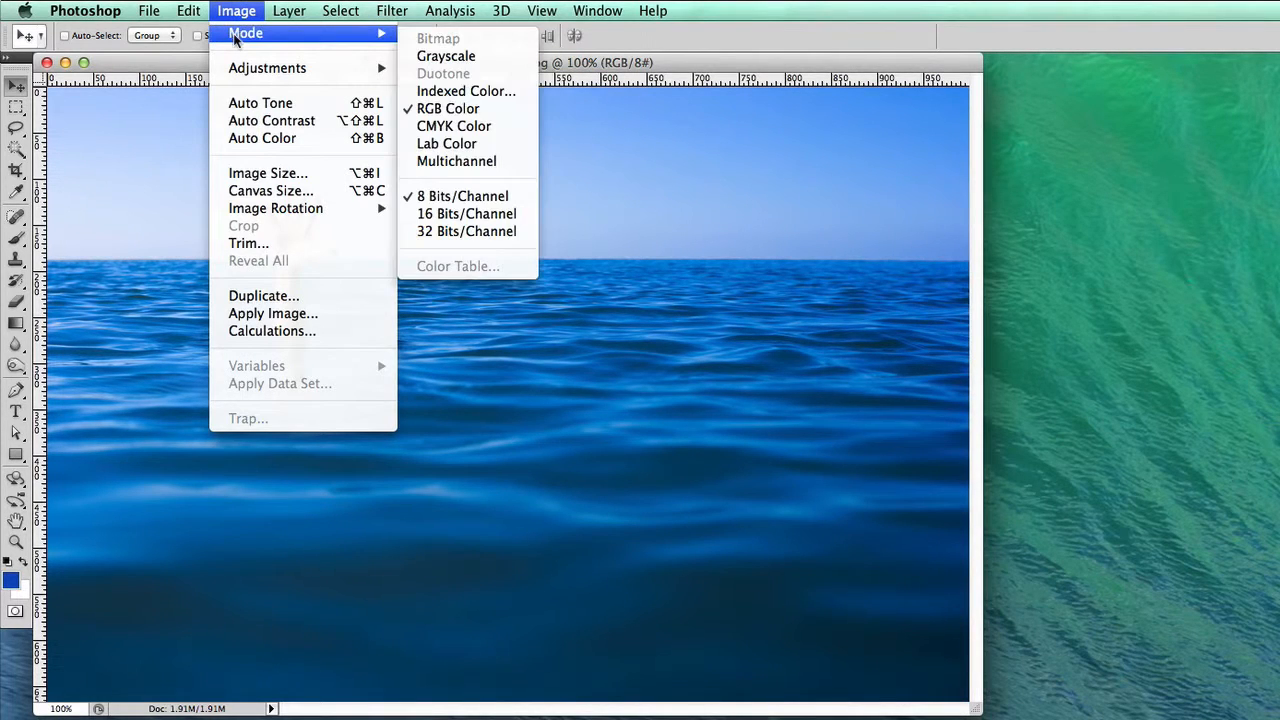
left_click(478, 127)
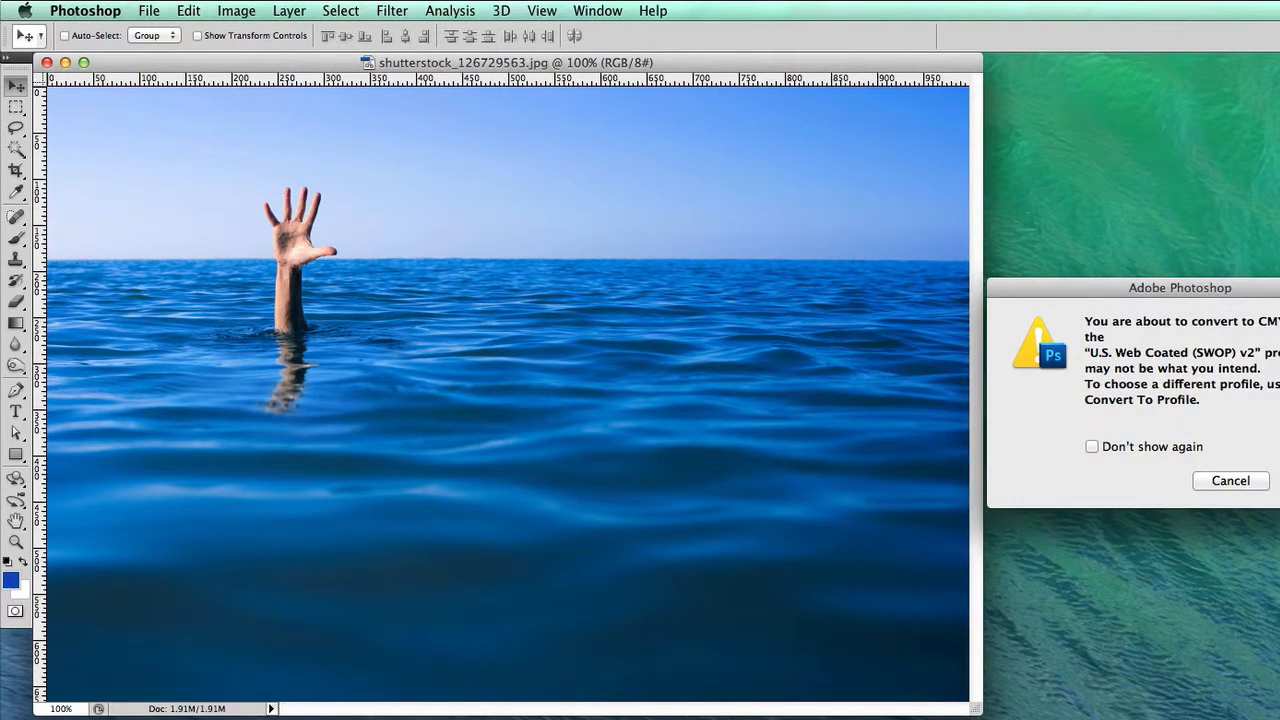
key("Return")
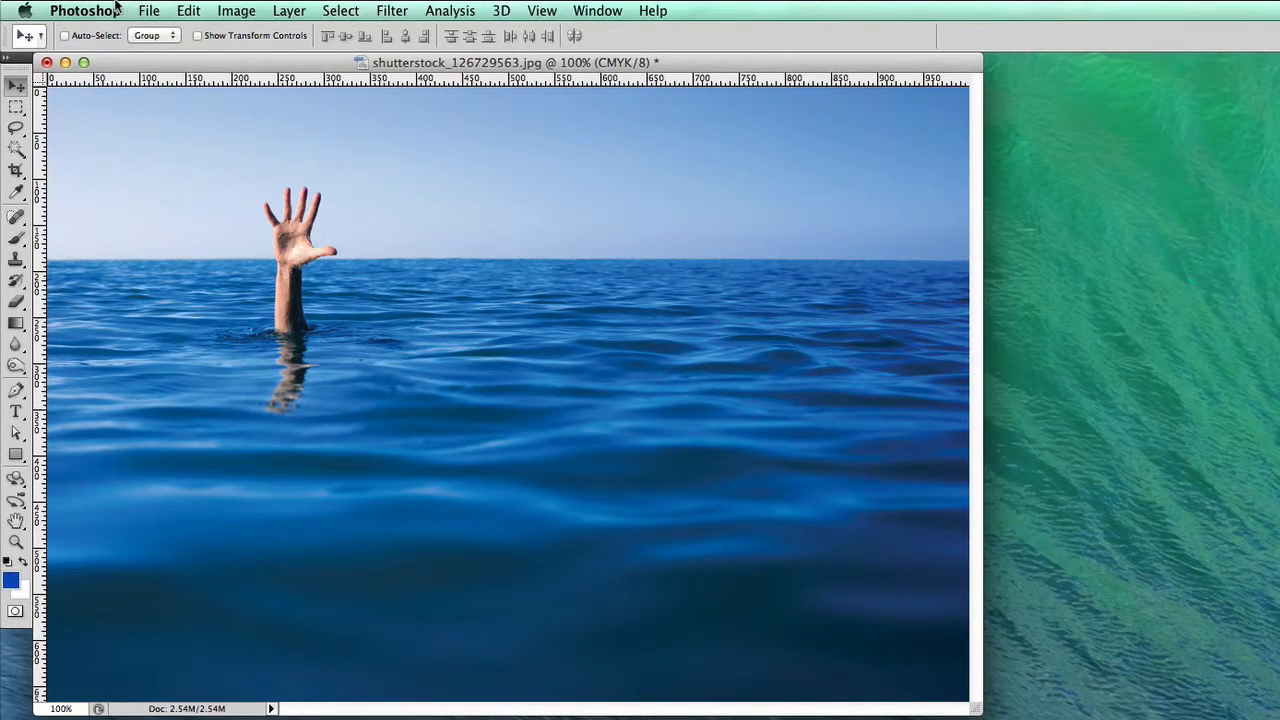
Step: Save the CMYK image under a new name, "sea print cmyk .jpg", as a JPEG on the Desktop
left_click(150, 10)
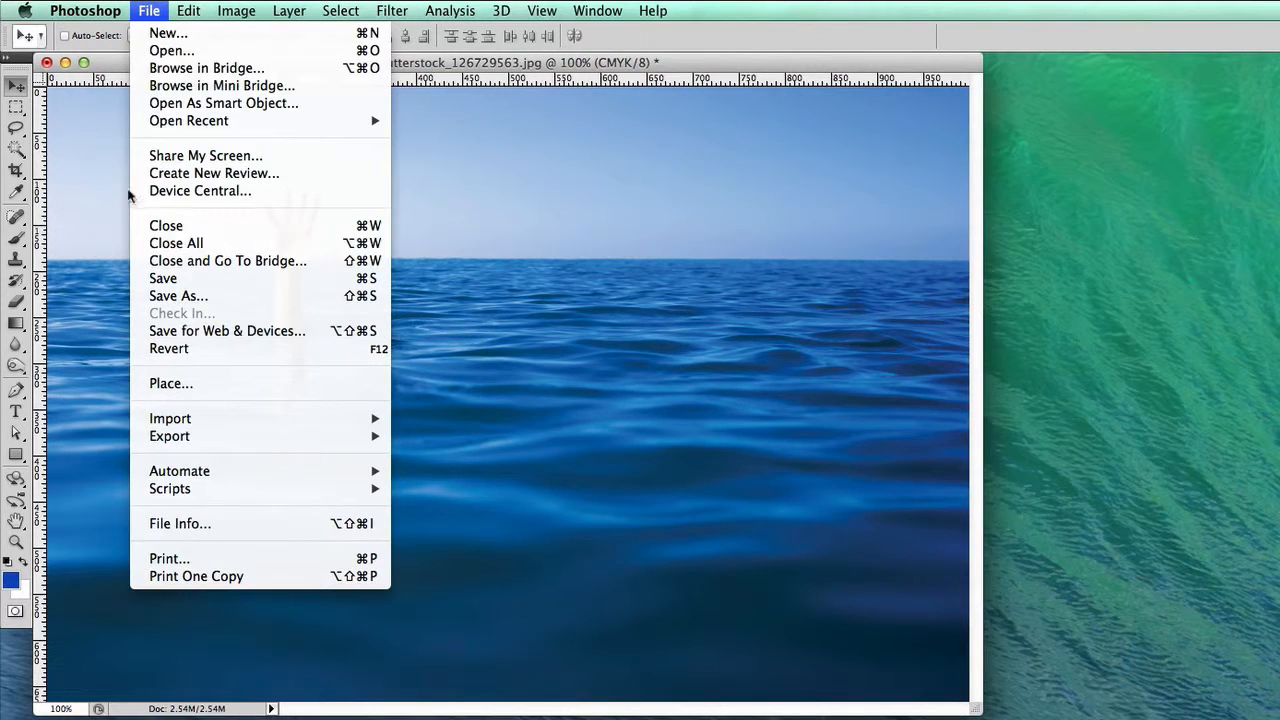
left_click(178, 296)
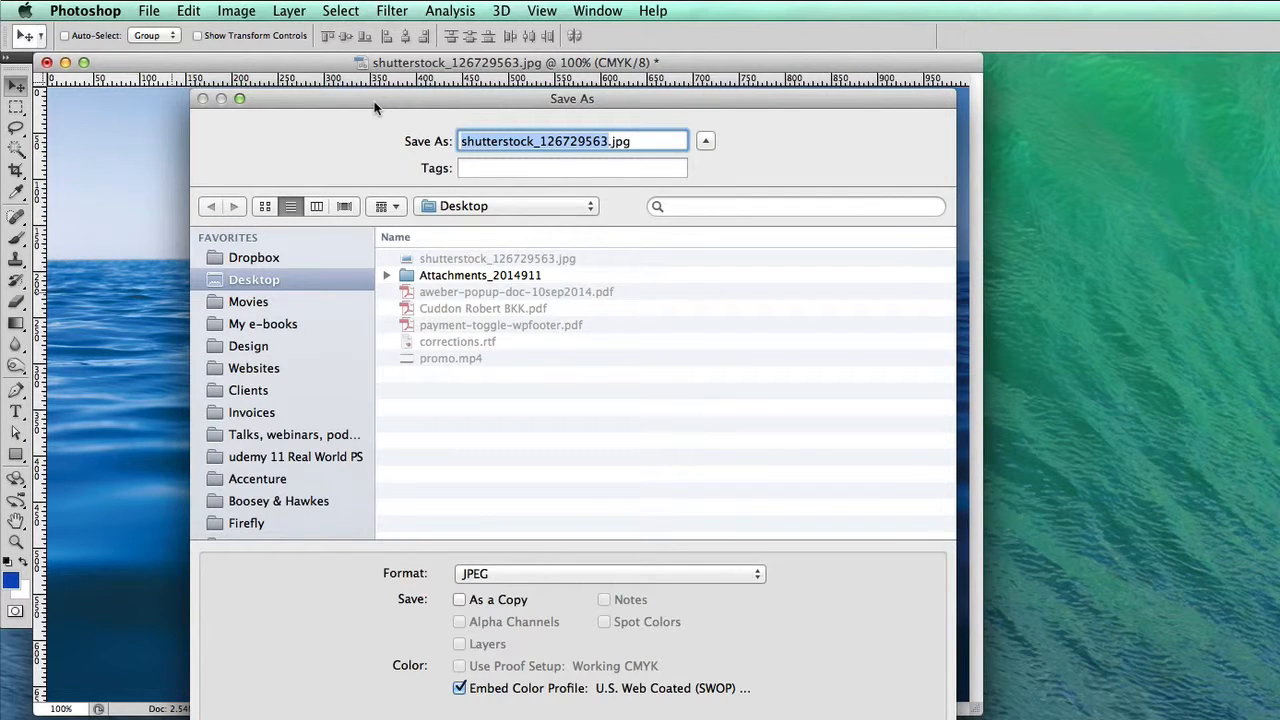
type("sea pr")
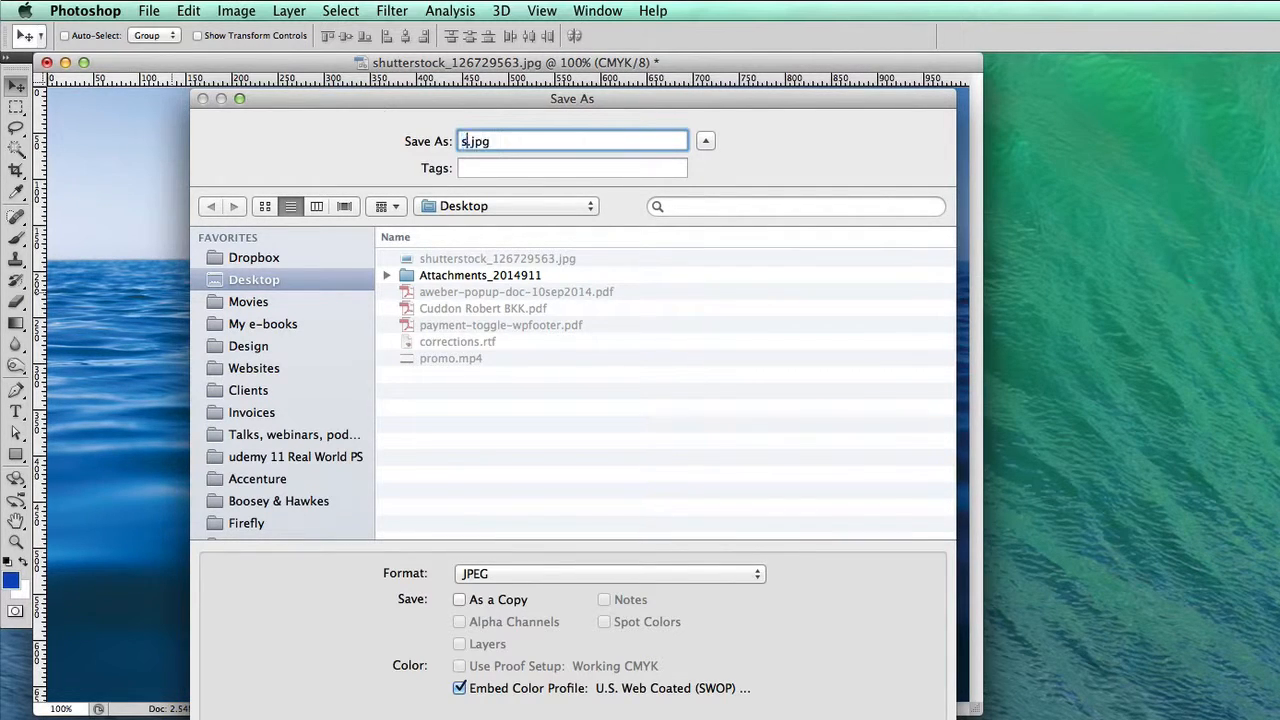
type("int cmyk")
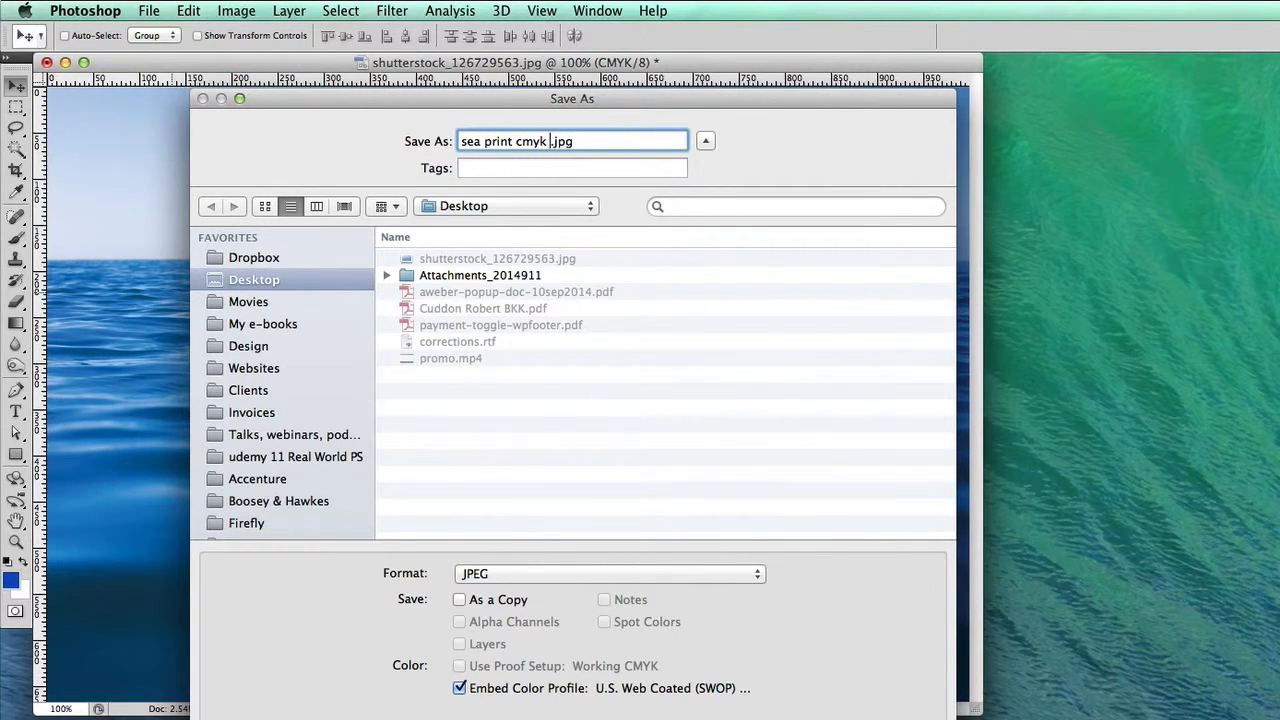
key("Return")
Step: Compare JPEG quality 2 with the maximum of 12 and keep the maximum for the print file
left_click_drag(452, 338, 517, 340)
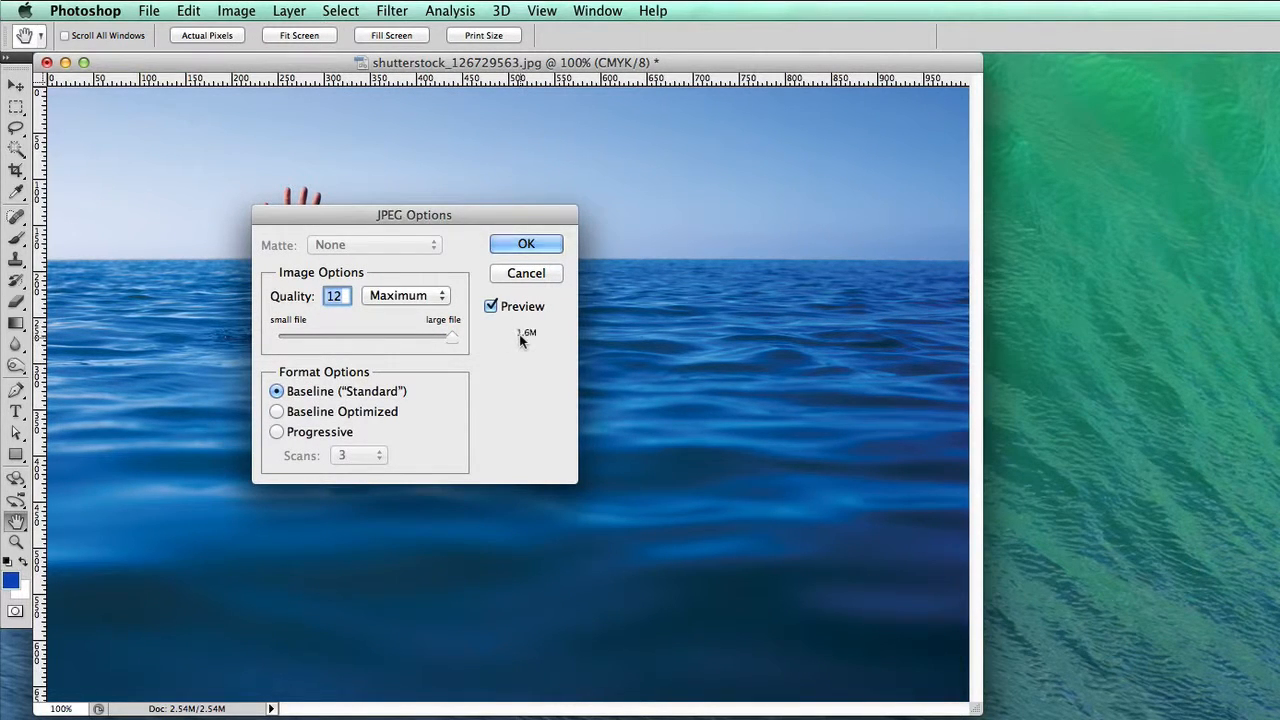
left_click(308, 338)
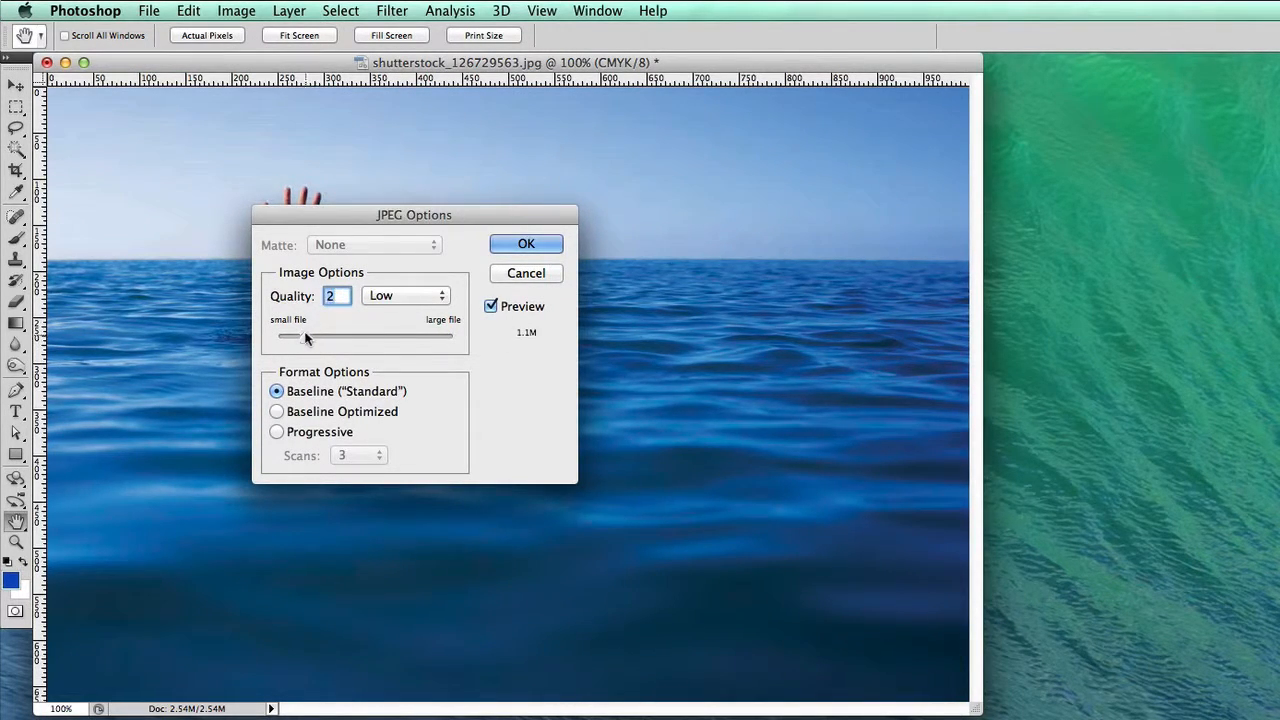
left_click_drag(308, 338, 462, 340)
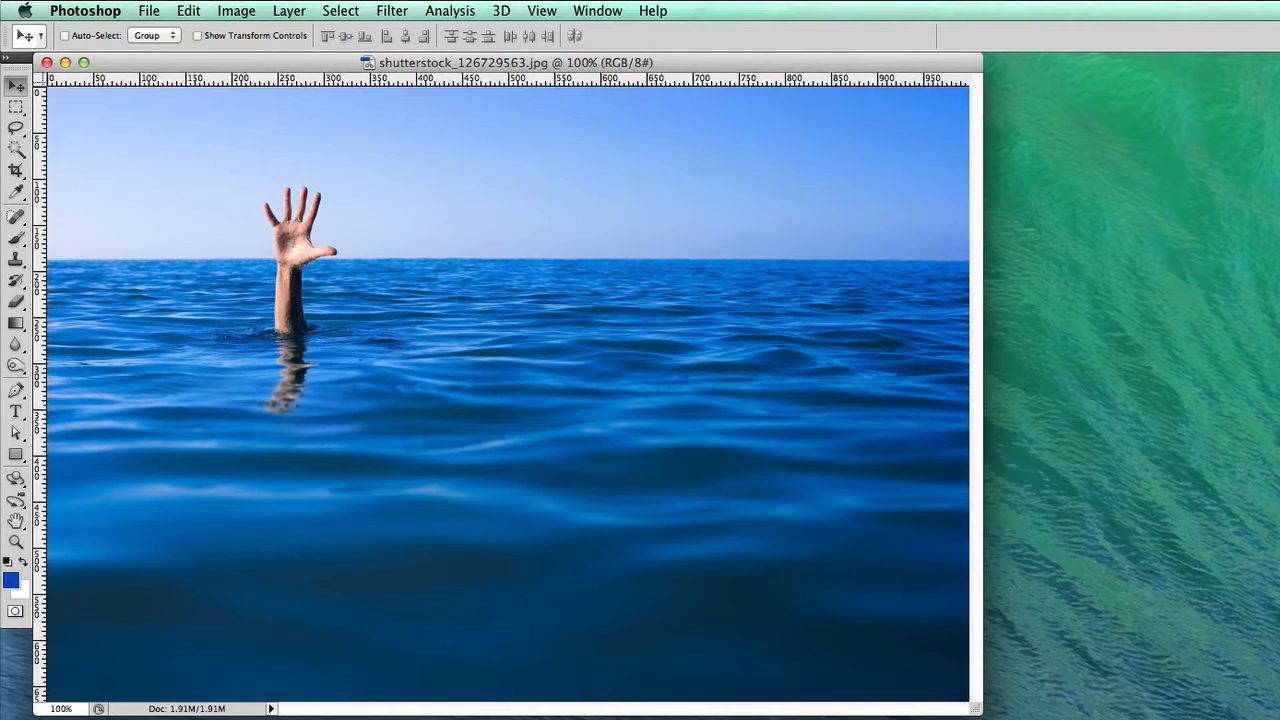
Step: Set the original RGB image's resolution to 72 pixels/inch in the Image Size settings
key("super+alt+i")
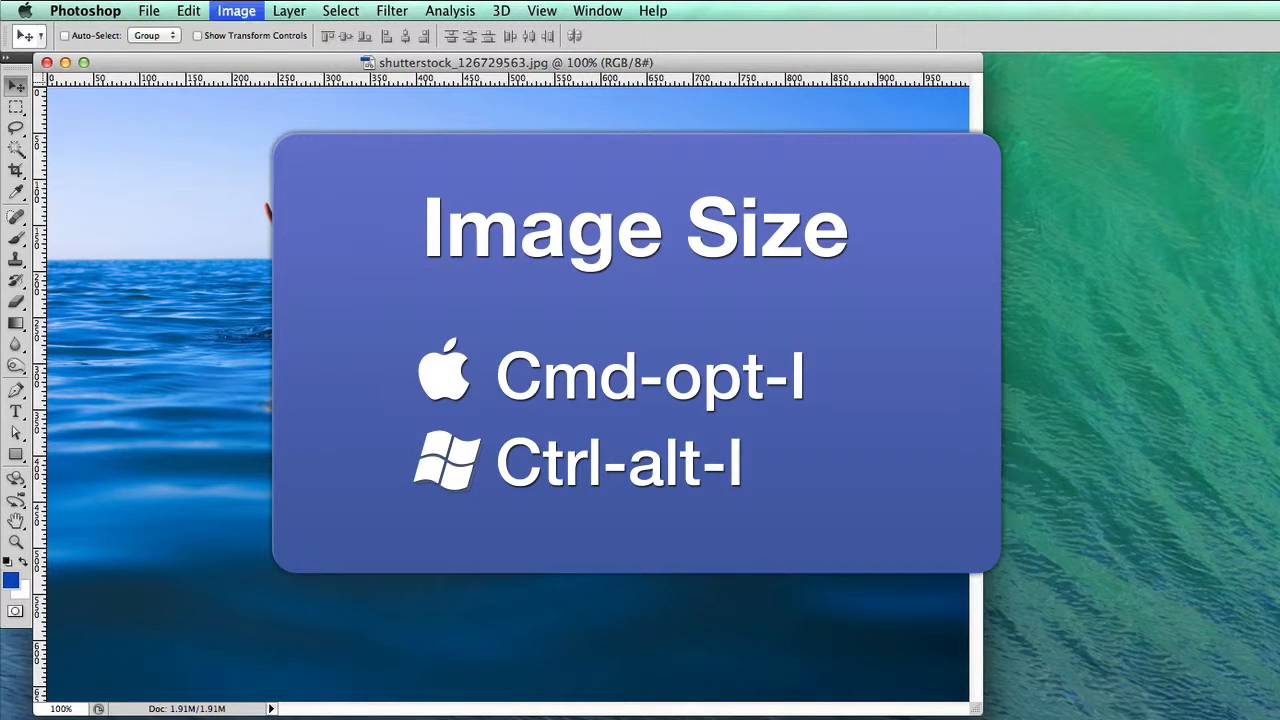
key("Tab")
key("Tab")
key("Tab")
key("Tab")
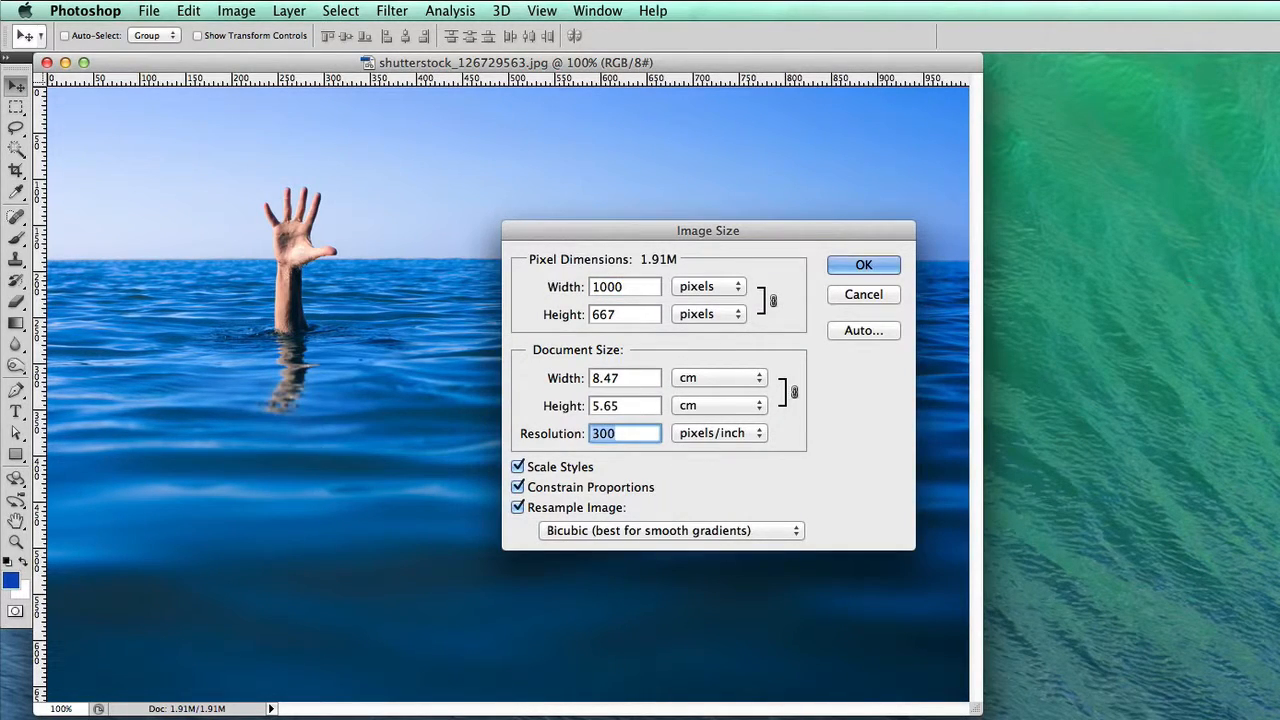
type("72")
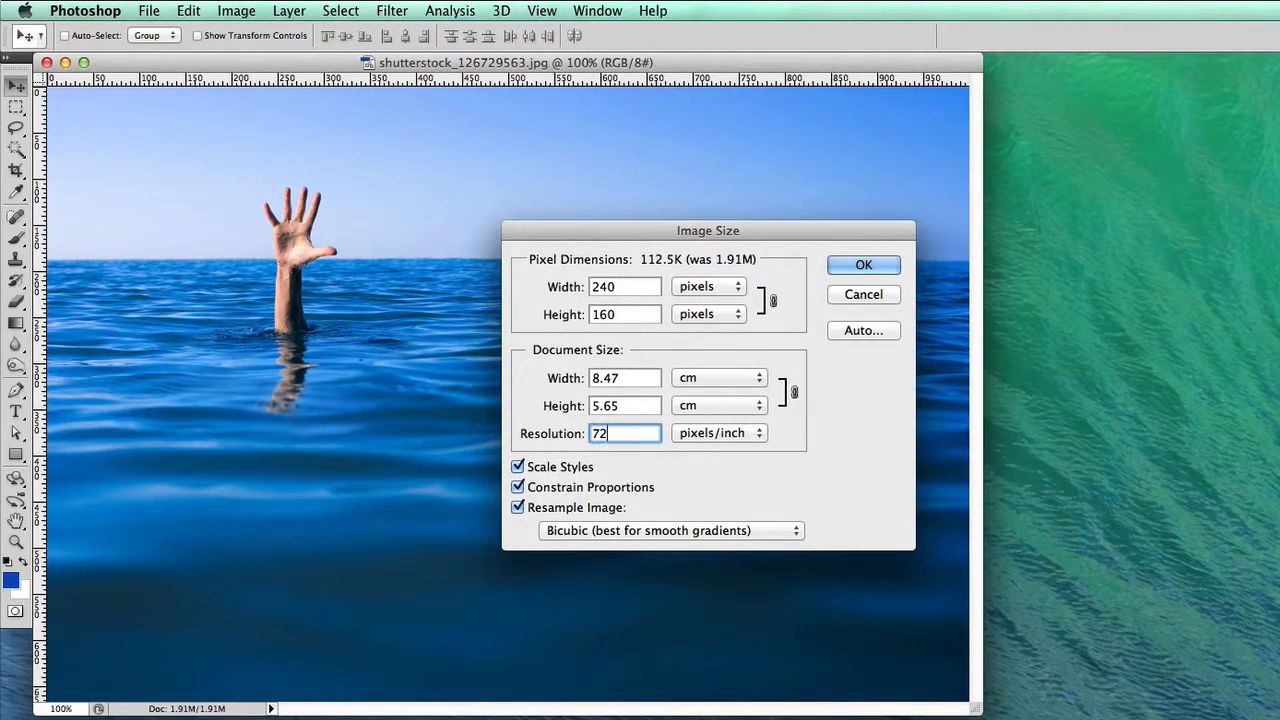
Step: Set the pixel width to 700 with constrained proportions and apply the resize
left_click(619, 287)
double_click(619, 287)
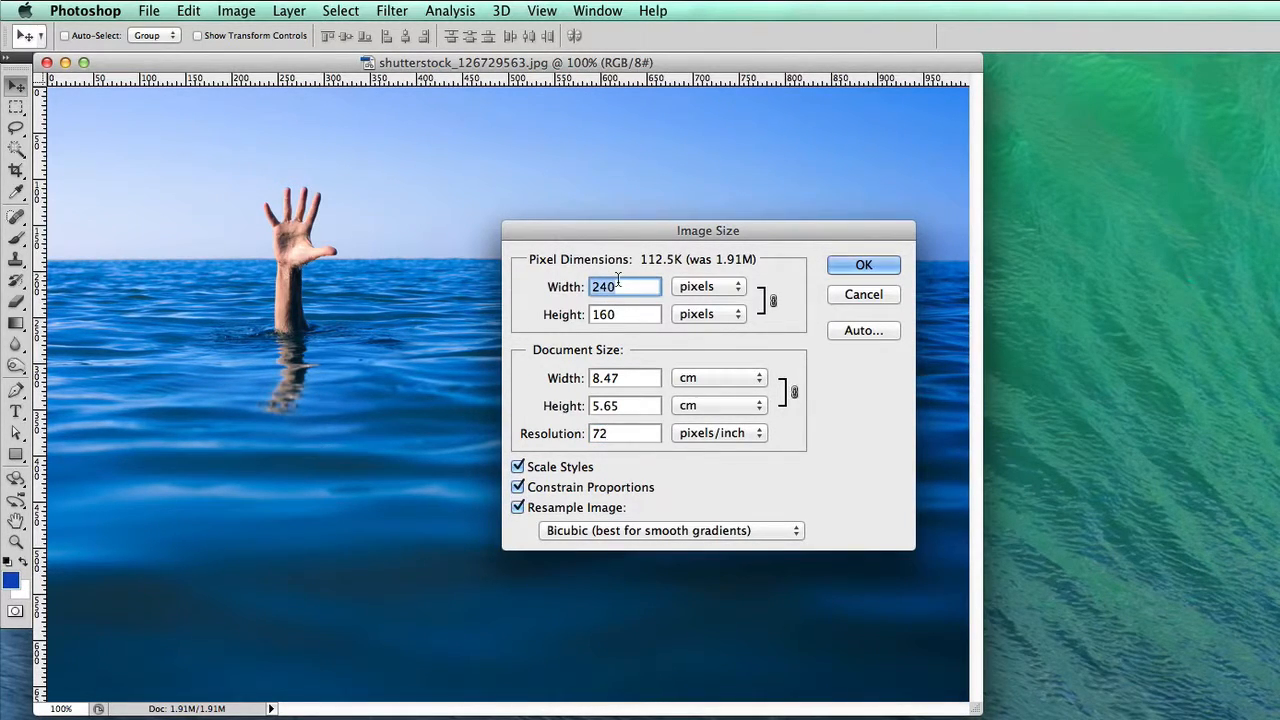
type("700")
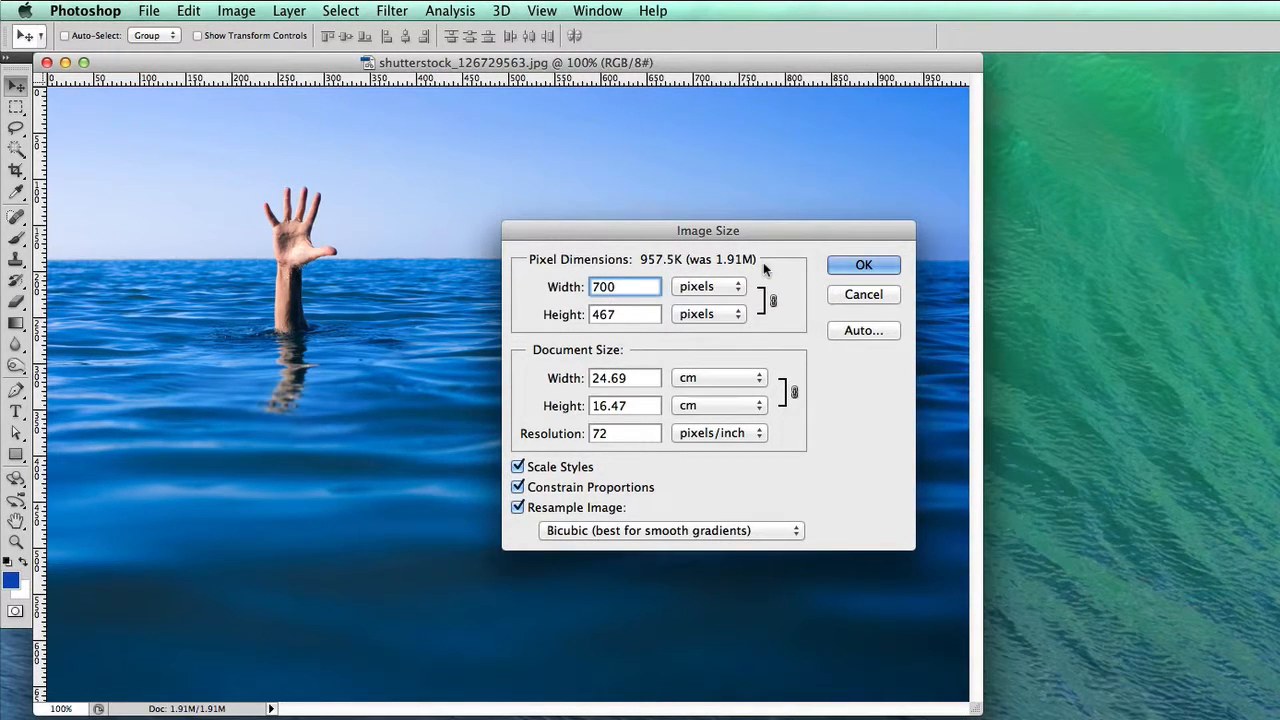
left_click(836, 266)
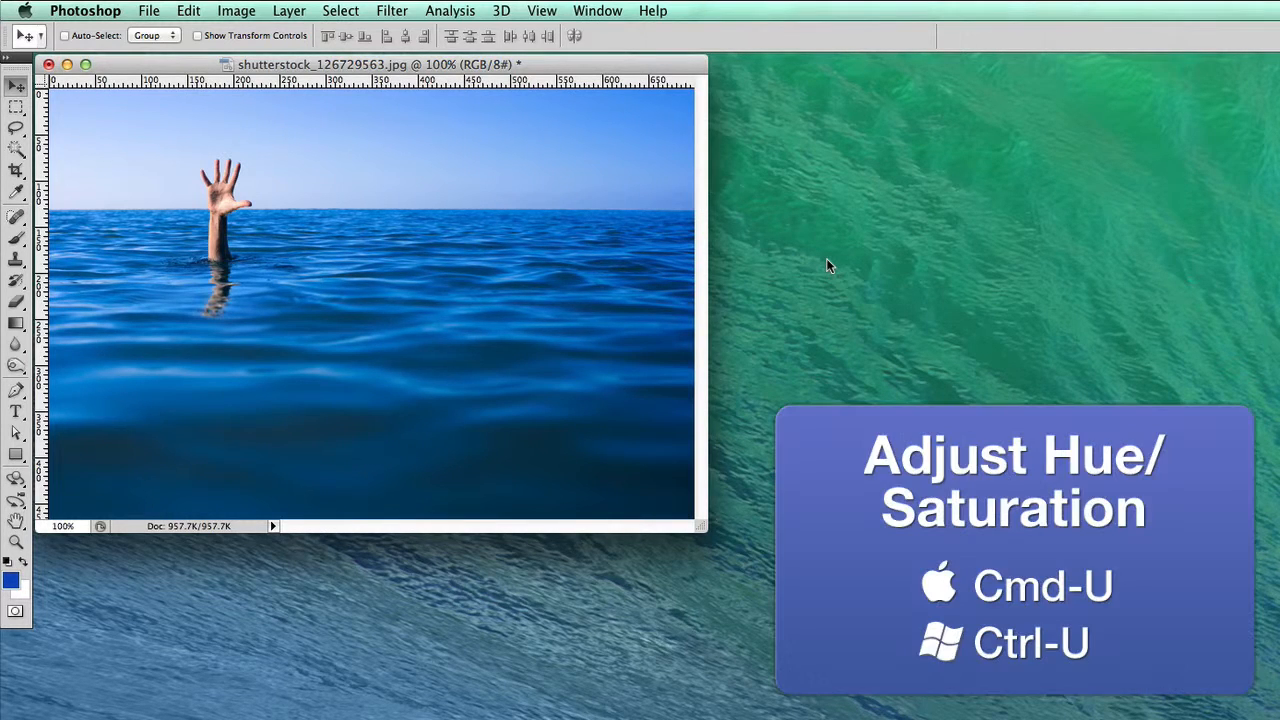
Step: Raise the image's saturation to +44 with a Hue/Saturation adjustment and apply it
key("super+u")
left_click_drag(654, 251, 695, 251)
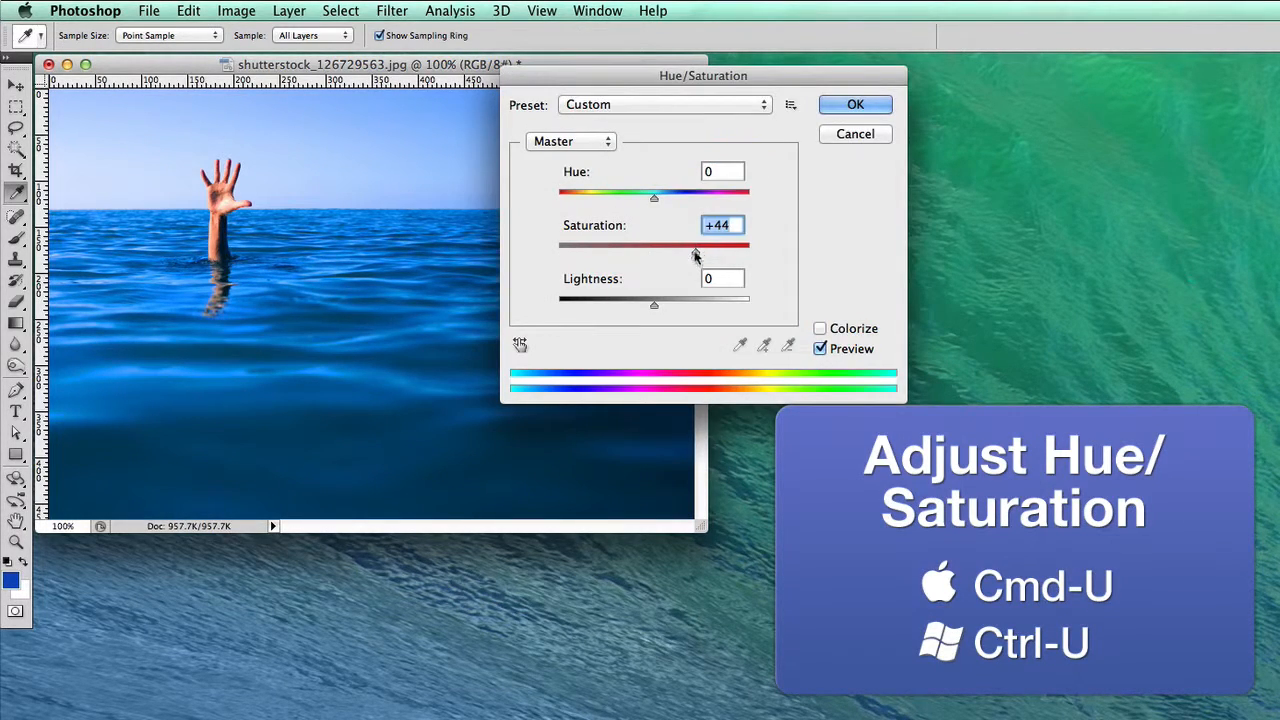
left_click(821, 112)
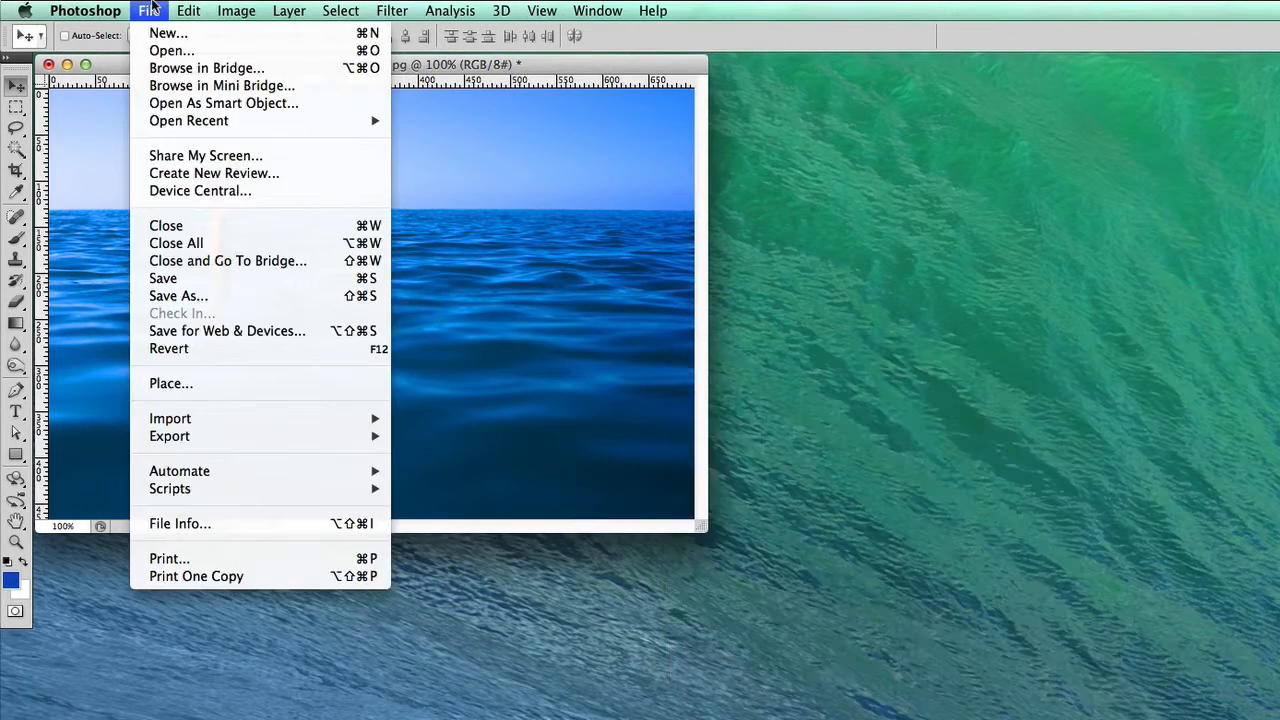
Step: Start a Save for Web & Devices export of the resized image and choose the JPEG format
left_click(150, 10)
left_click(193, 333)
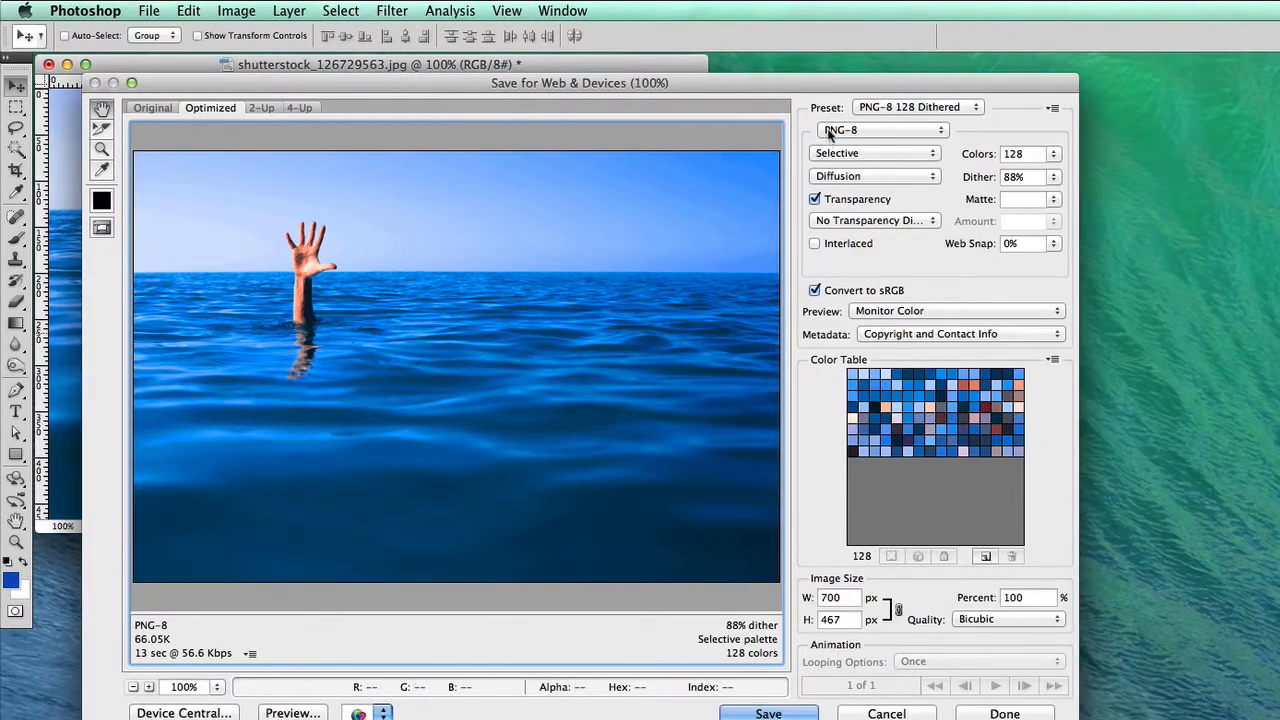
left_click(828, 132)
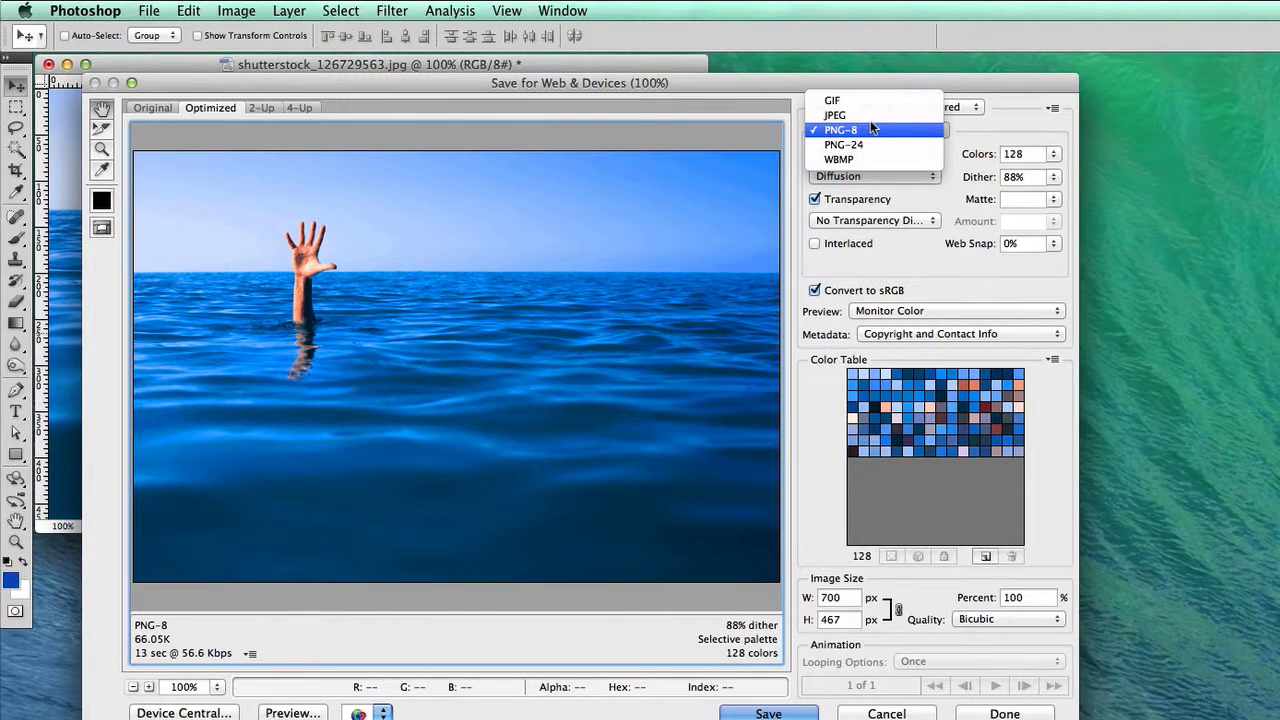
left_click(868, 116)
Step: Try the PNG-8 format for comparison and return the web export to JPEG
left_click(867, 127)
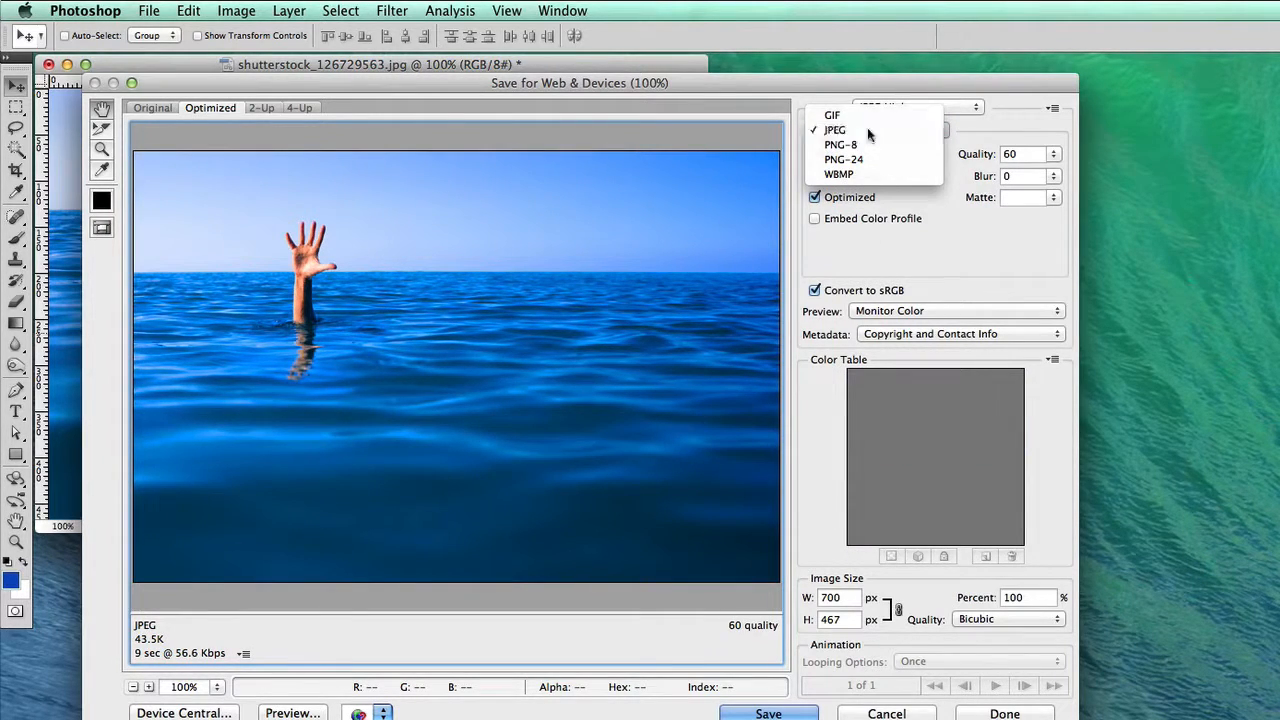
left_click(867, 129)
left_click(862, 131)
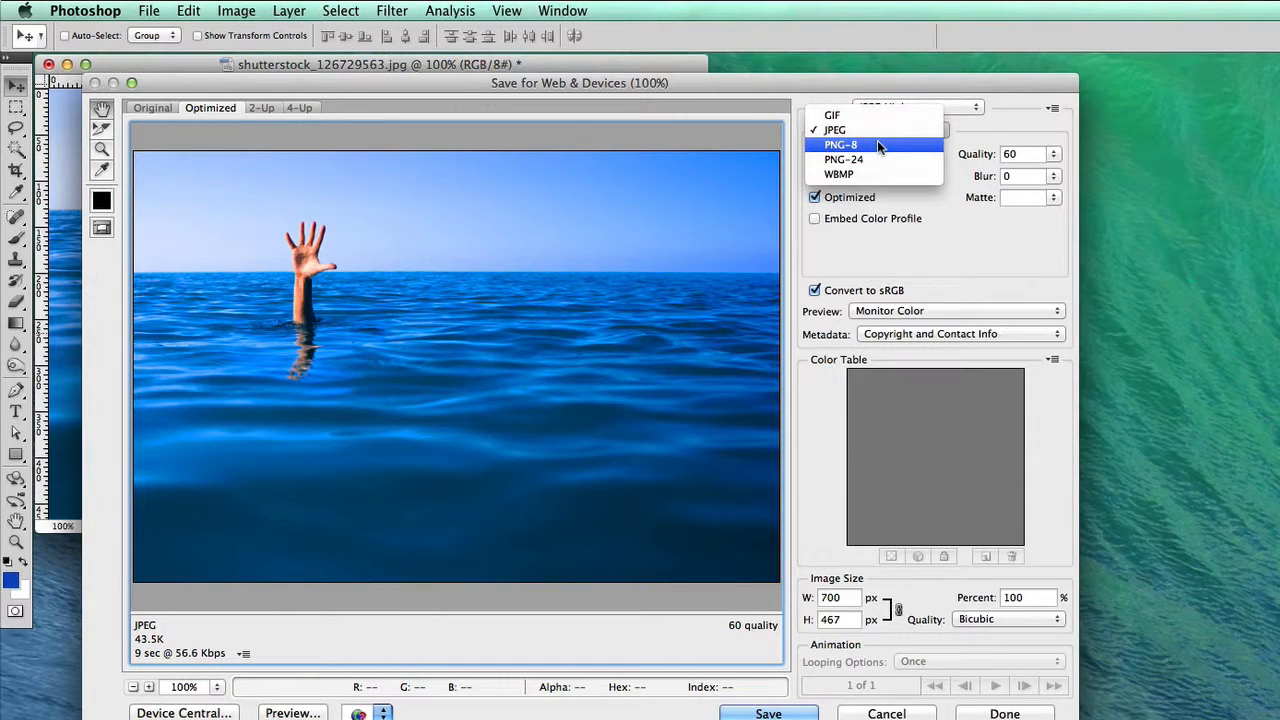
left_click(877, 145)
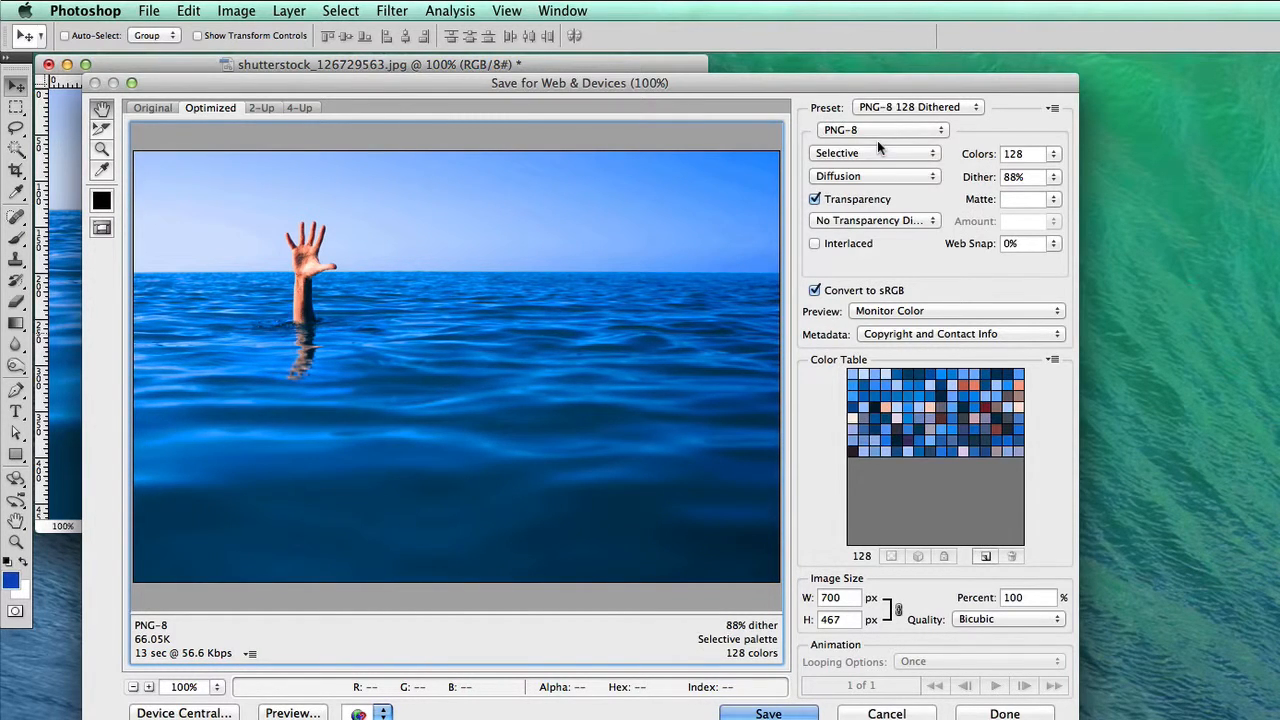
left_click(880, 130)
left_click(883, 117)
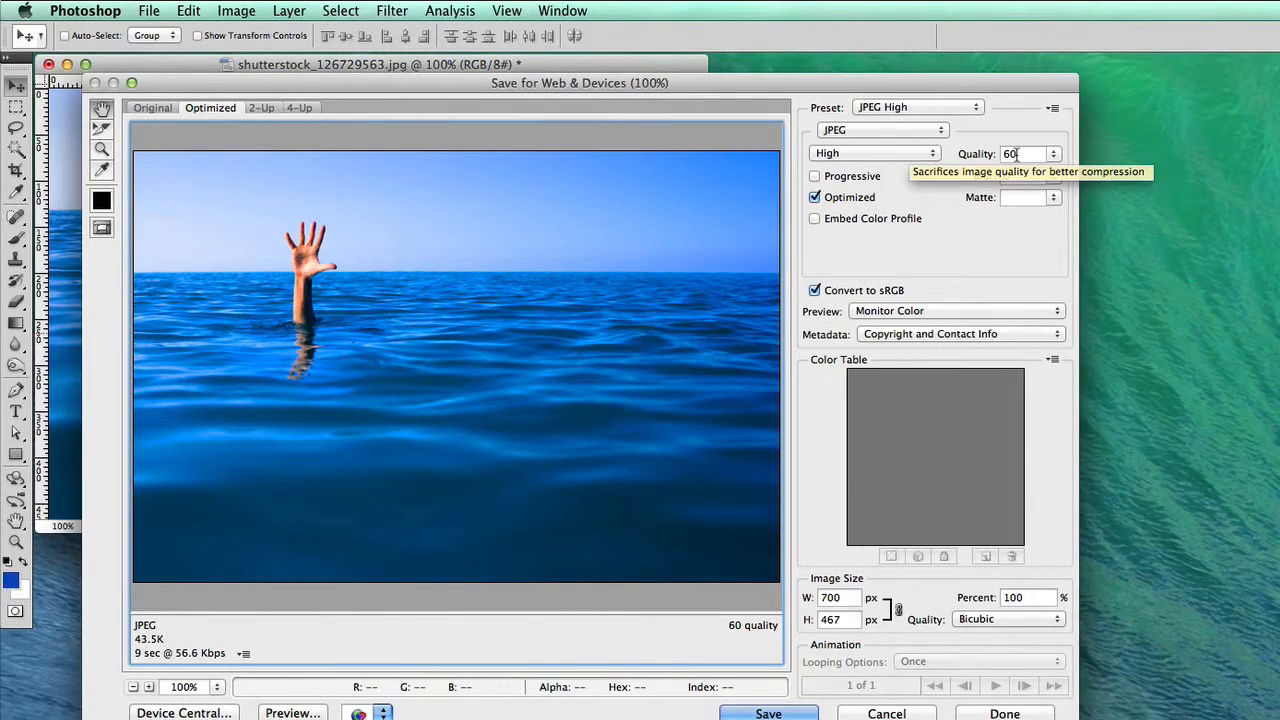
Step: Set the JPEG quality of the web export to 40
double_click(1013, 153)
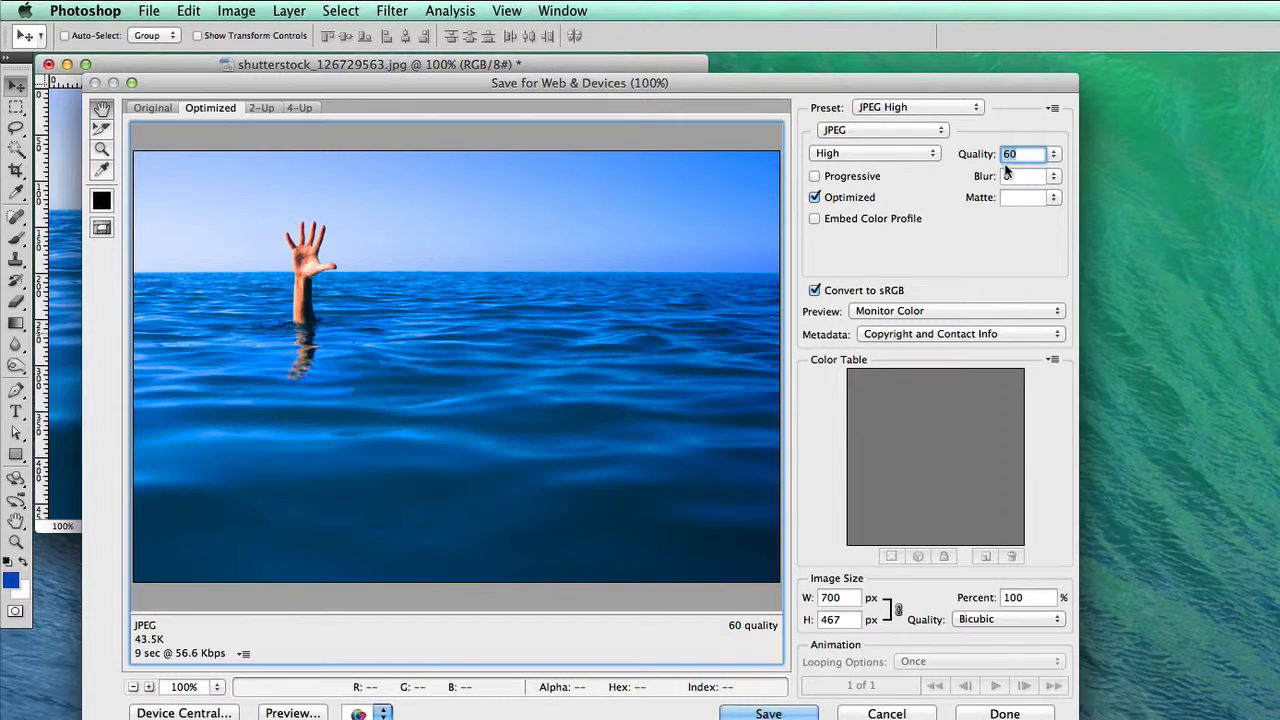
type("40")
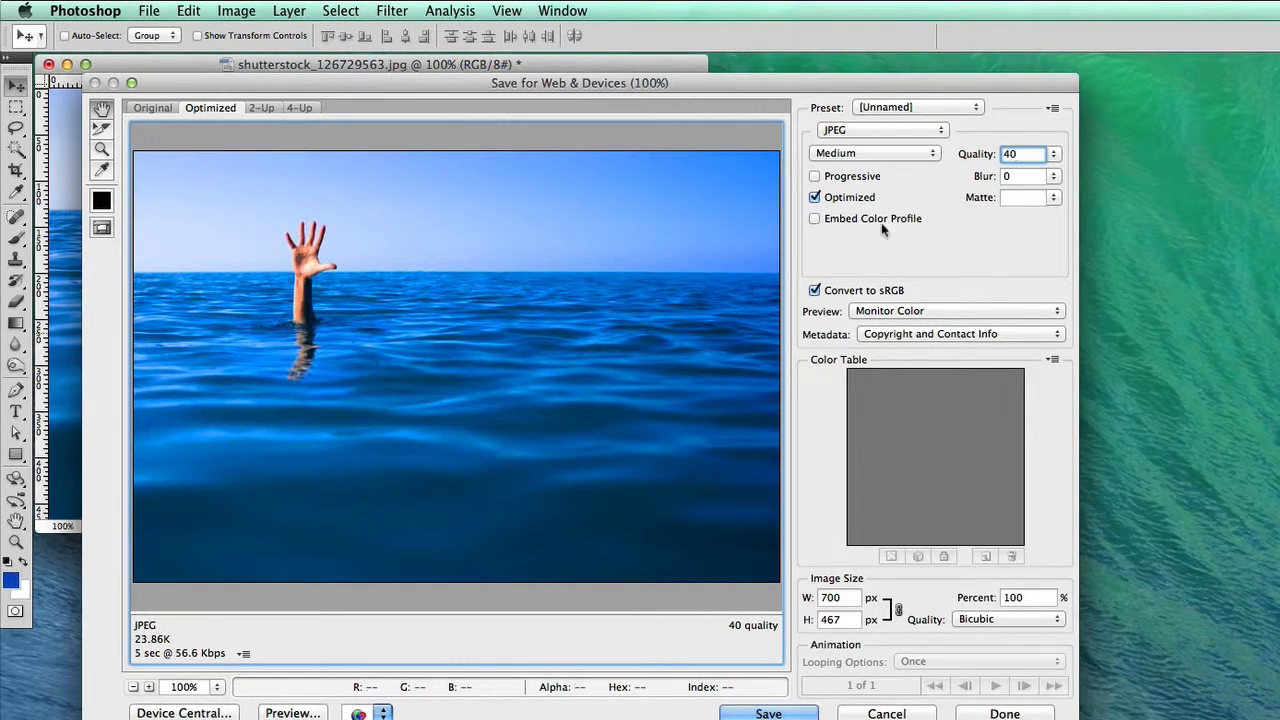
left_click(403, 347)
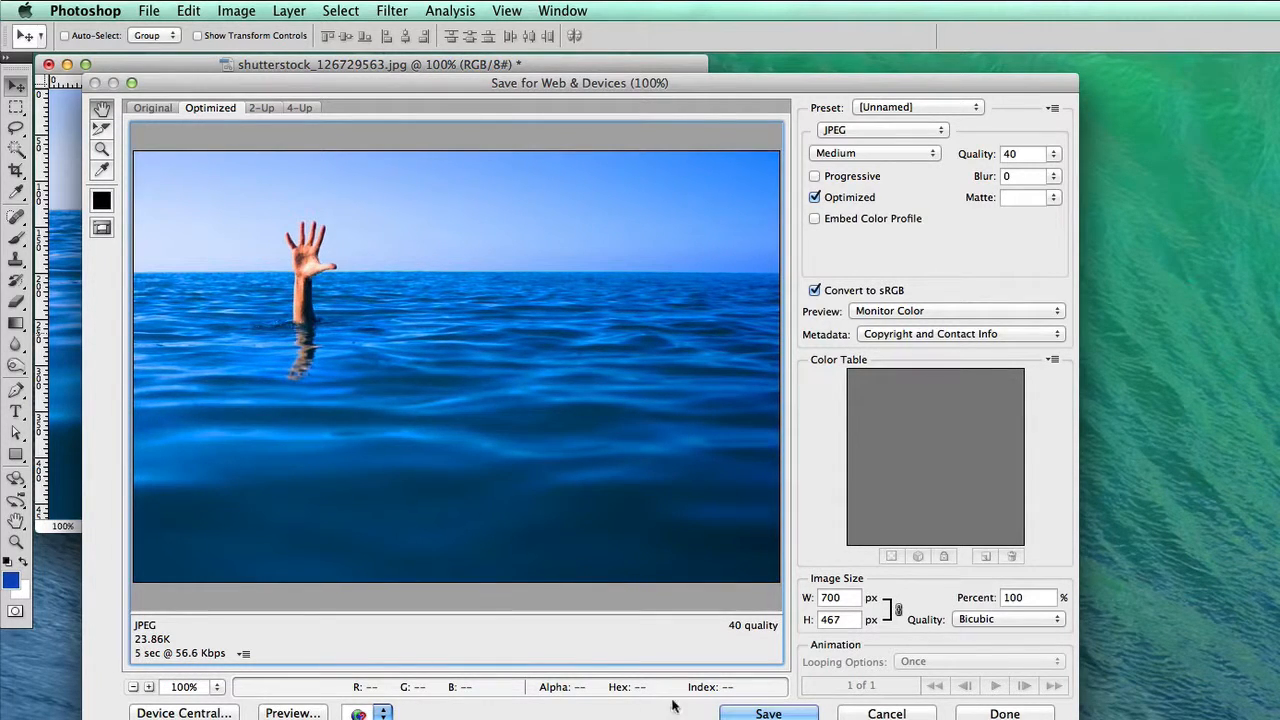
Step: Save the optimized web image to the Desktop as "mans hand reaching out of blue sea.jpg"
left_click(768, 713)
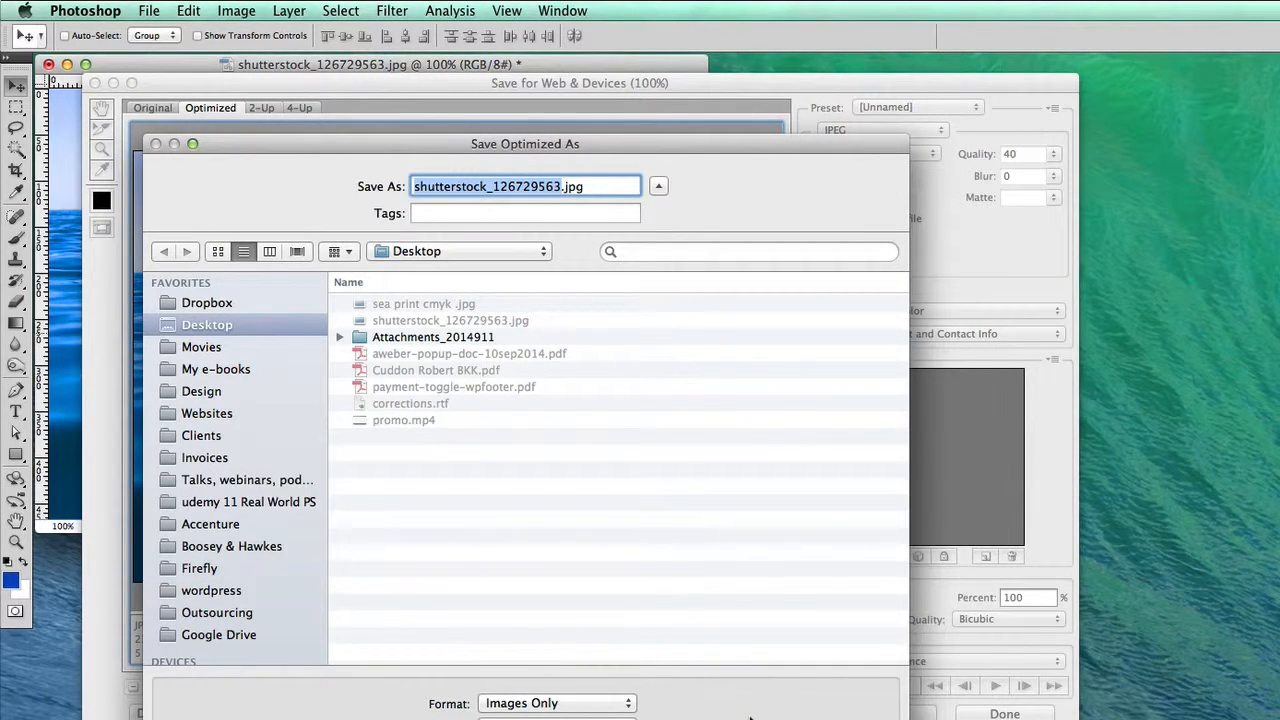
type("man")
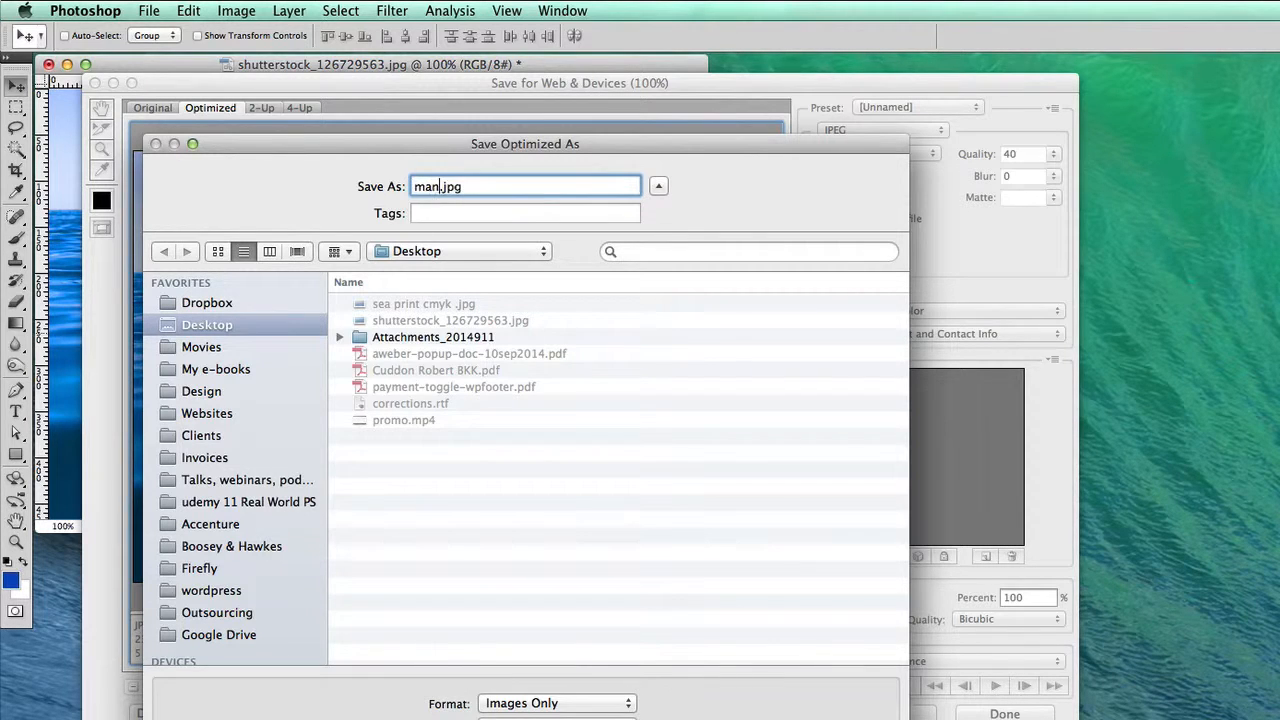
type("s hand reaching out of bu")
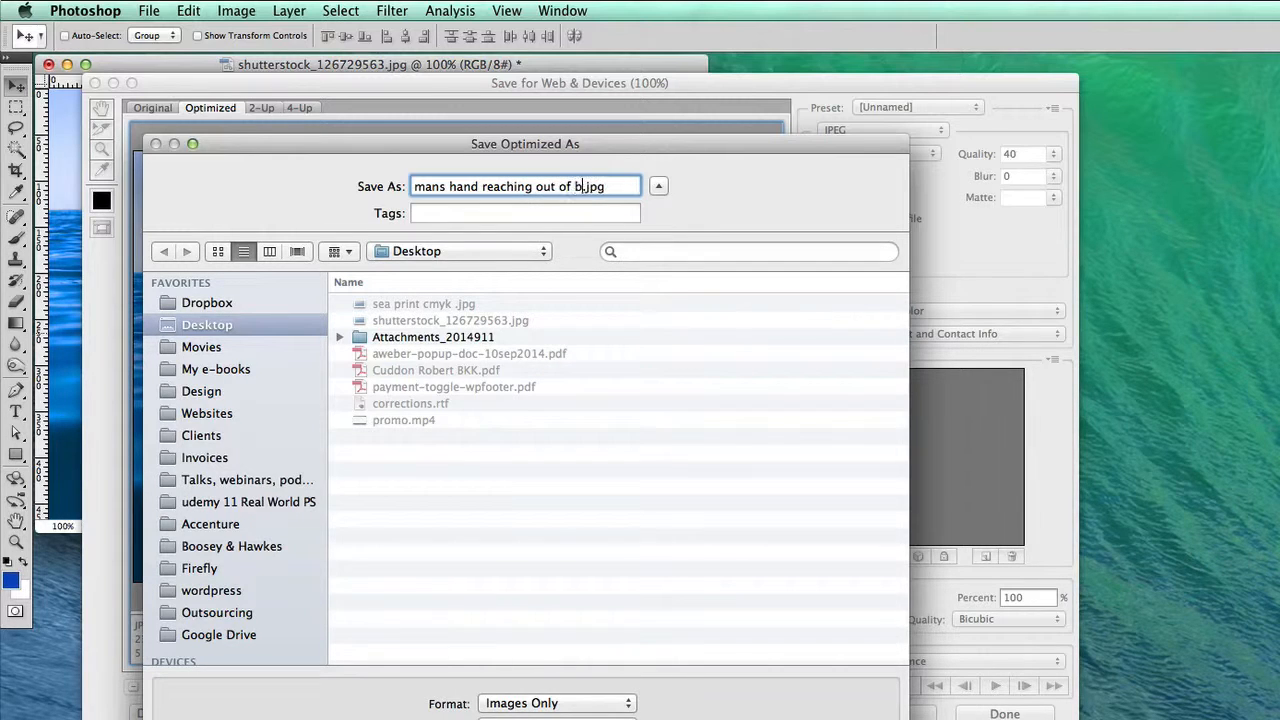
key("BackSpace")
type("lue sea")
key("Return")
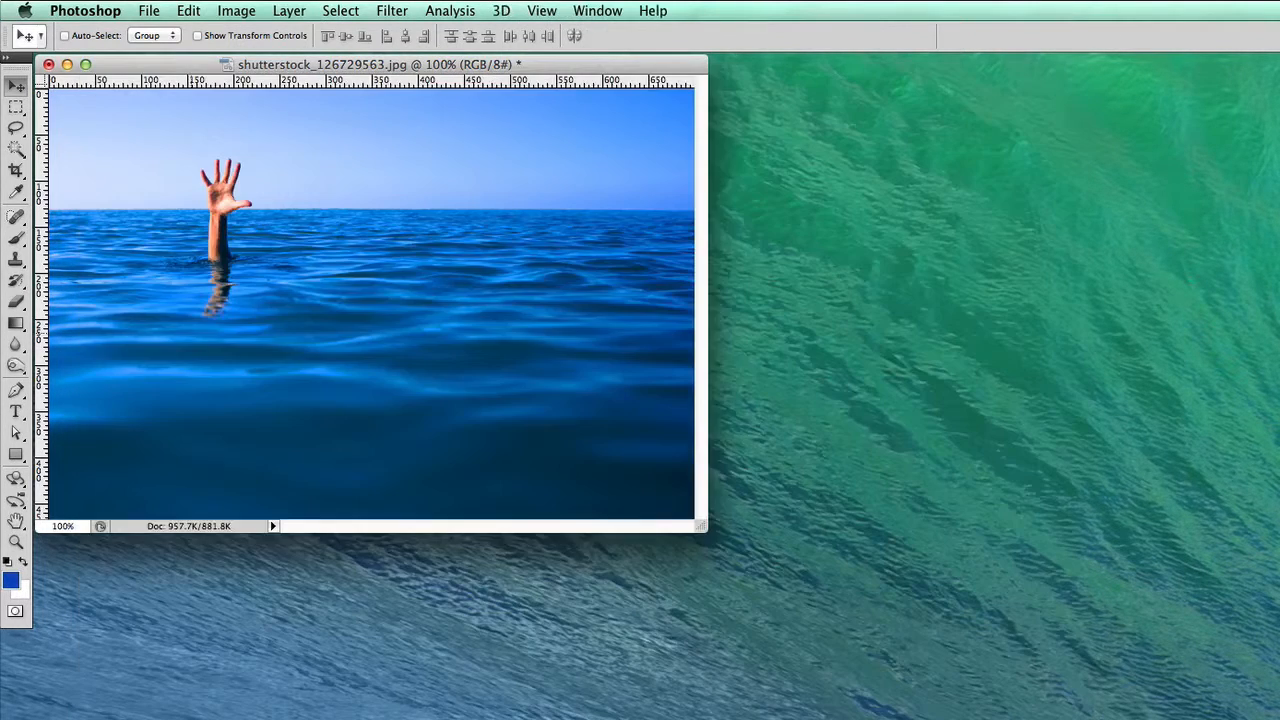
Step: Switch to the Finder and check the file information of the exported web JPEG on the Desktop
key("super+h")
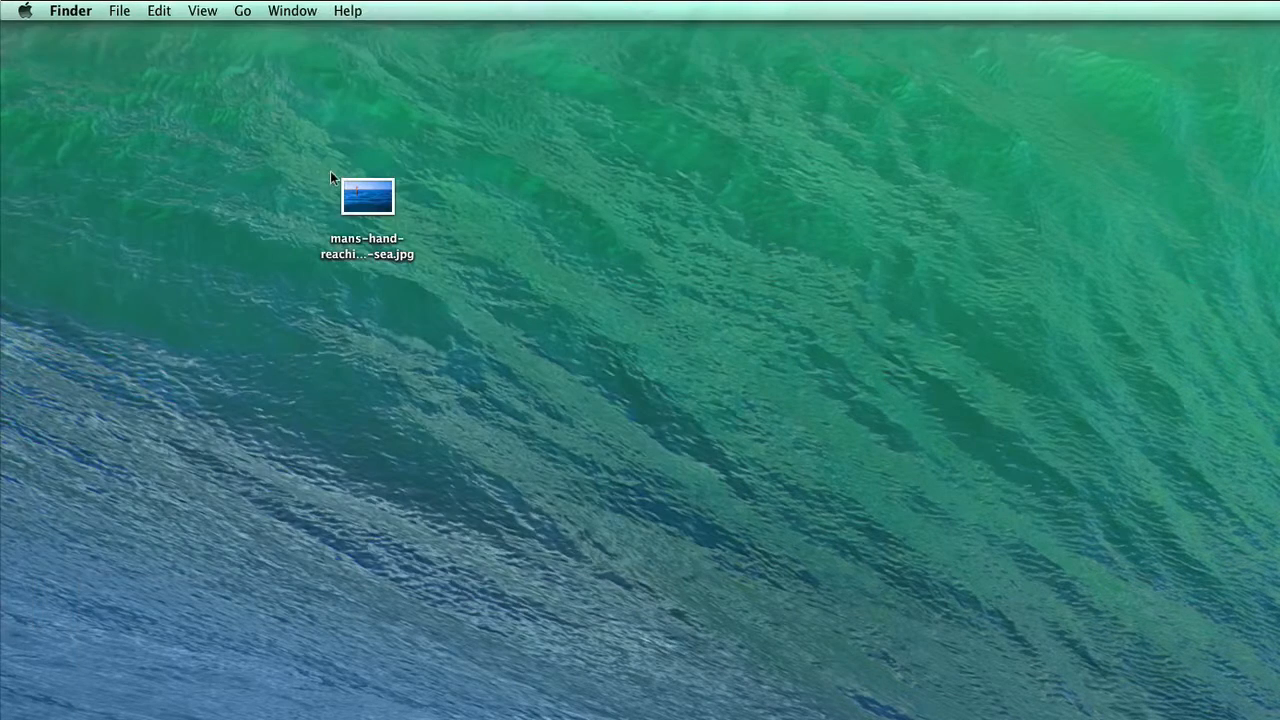
left_click(352, 248)
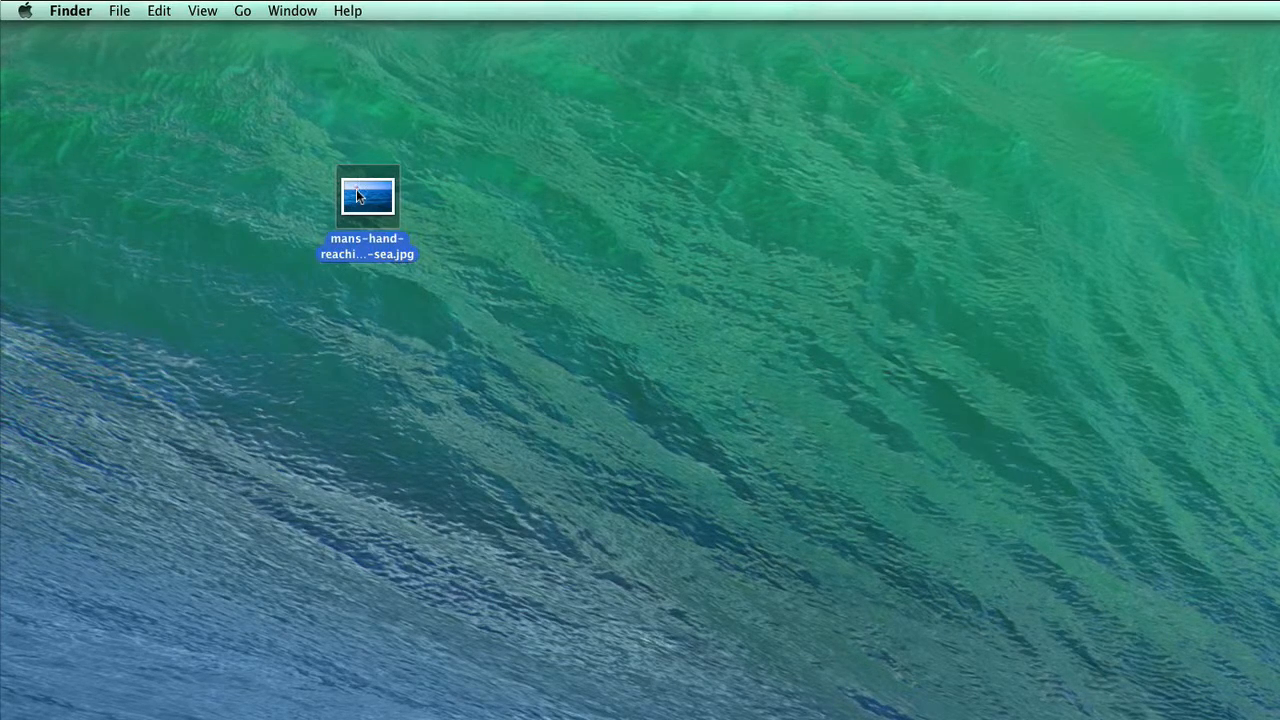
key("super+i")
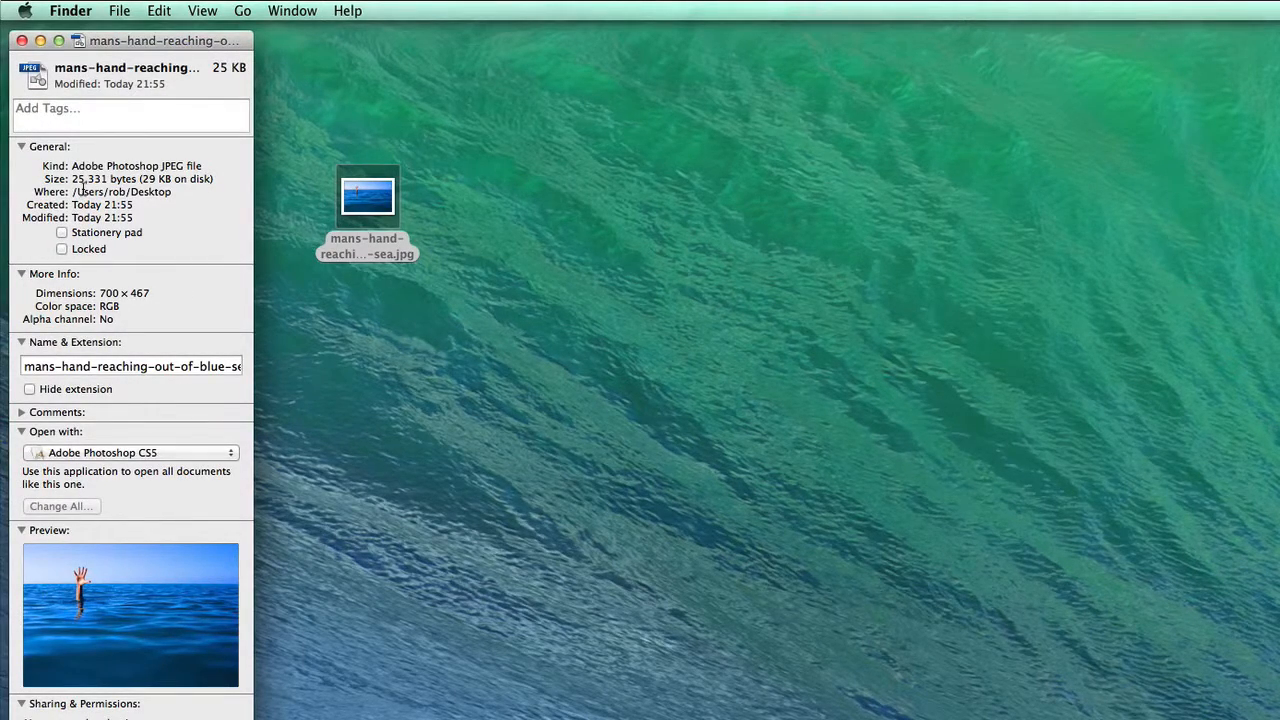
left_click(22, 40)
Step: Switch to the WordPress admin in Chrome and start a new post titled "Image post"
left_click(855, 164)
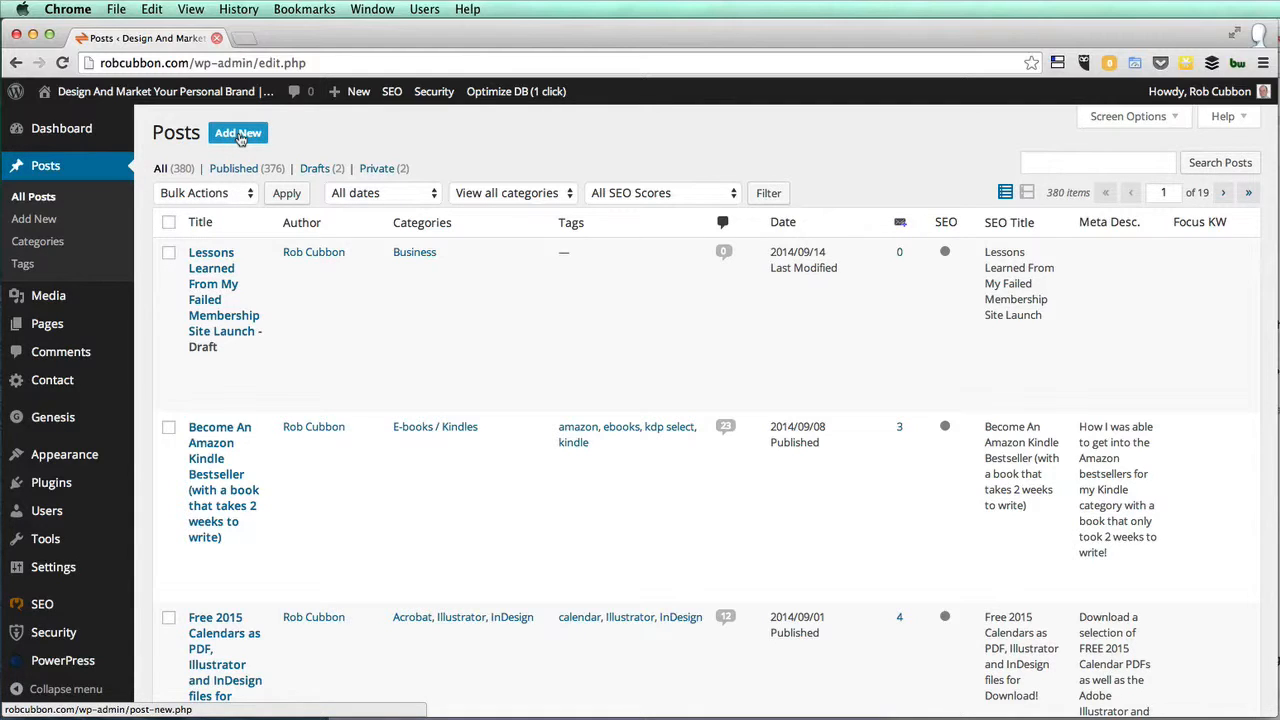
left_click(240, 137)
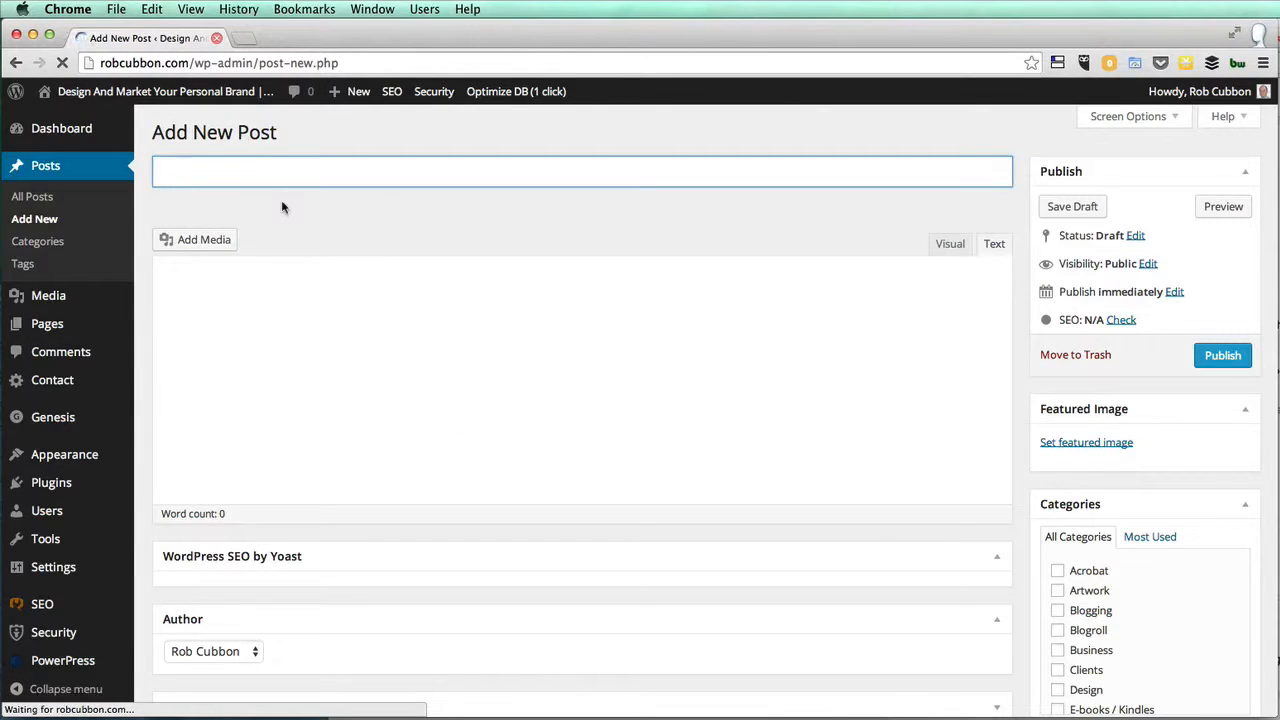
type("Image post")
key("Tab")
Step: Upload mans-hand-reaching-out-of-blue-sea.jpg from the Desktop as media for the post
left_click(185, 240)
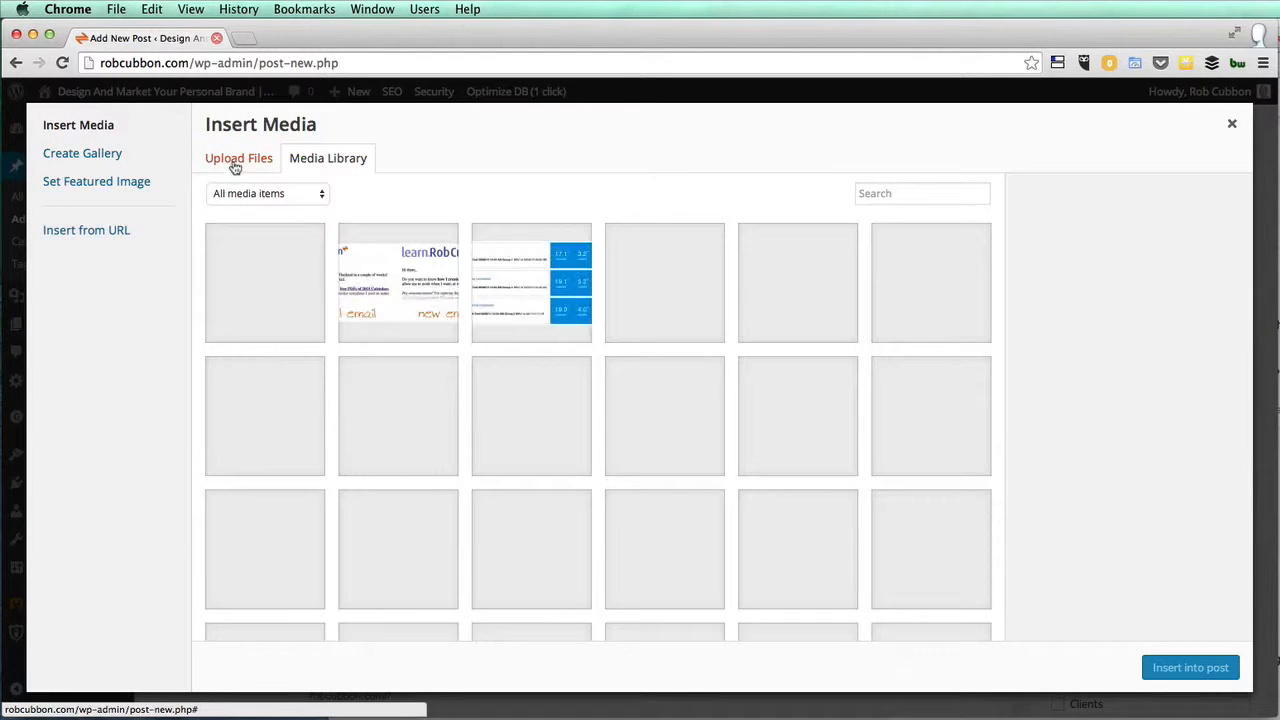
left_click(236, 162)
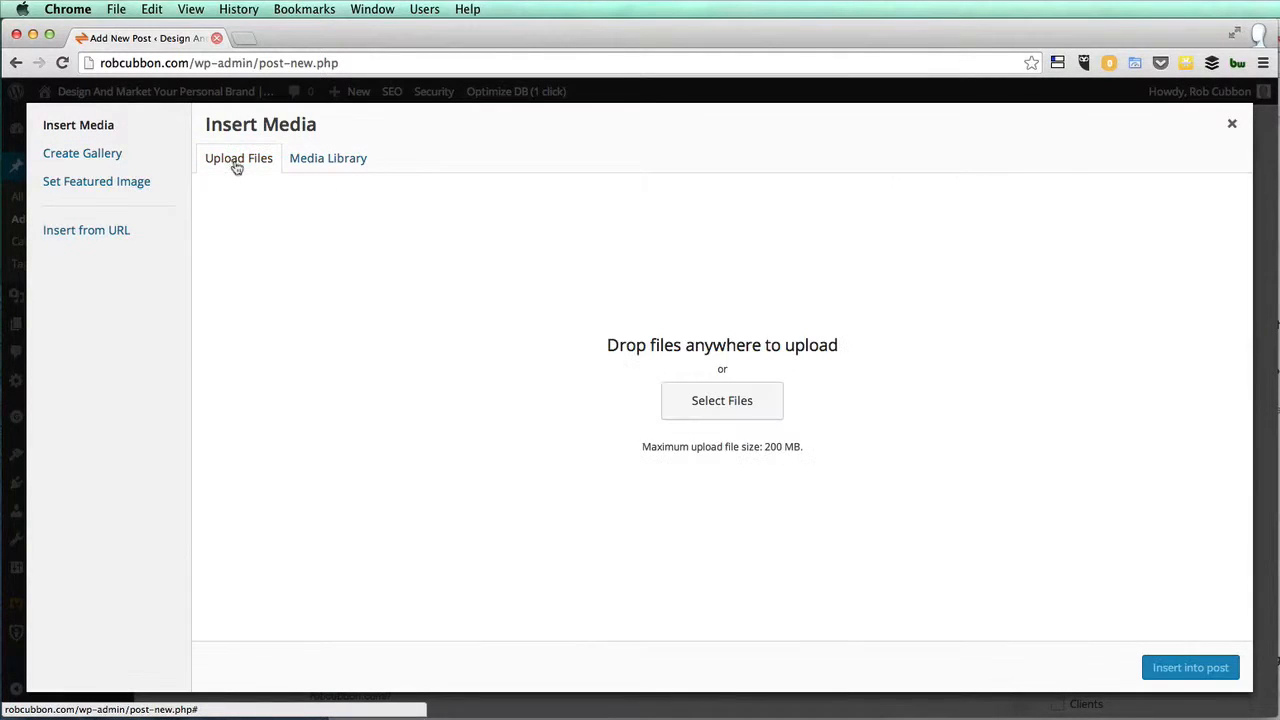
left_click(735, 405)
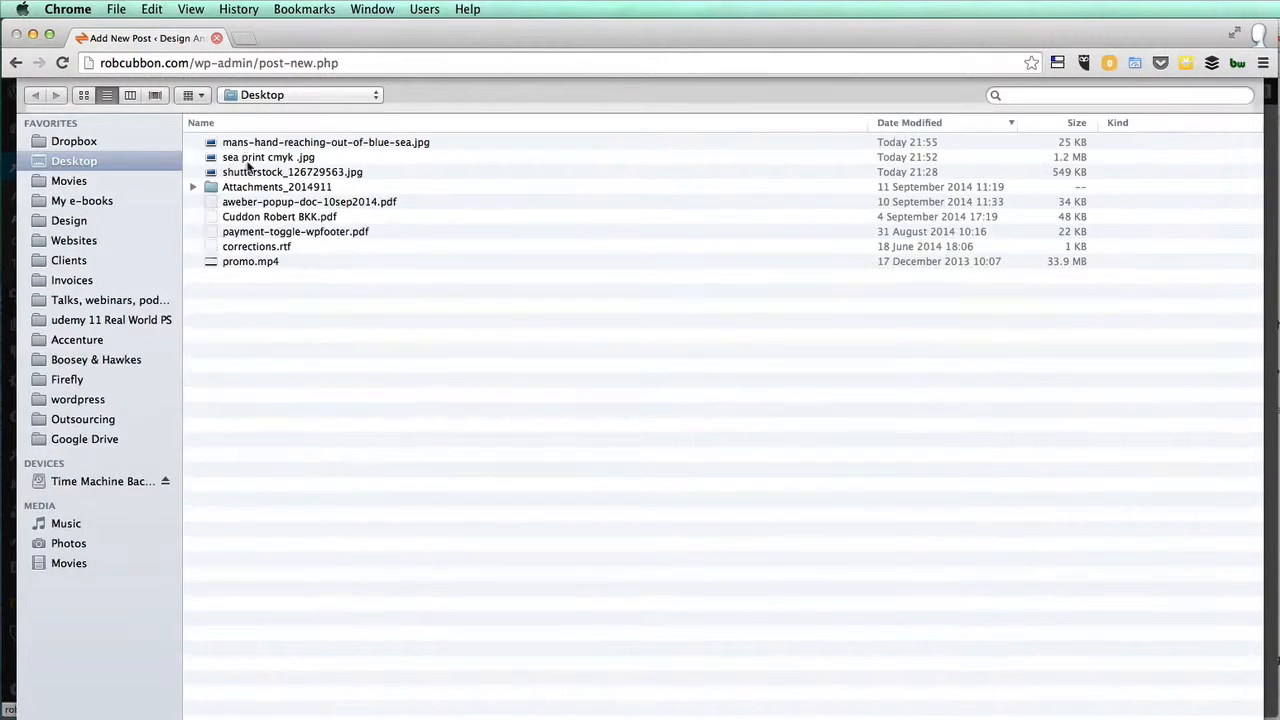
left_click(254, 146)
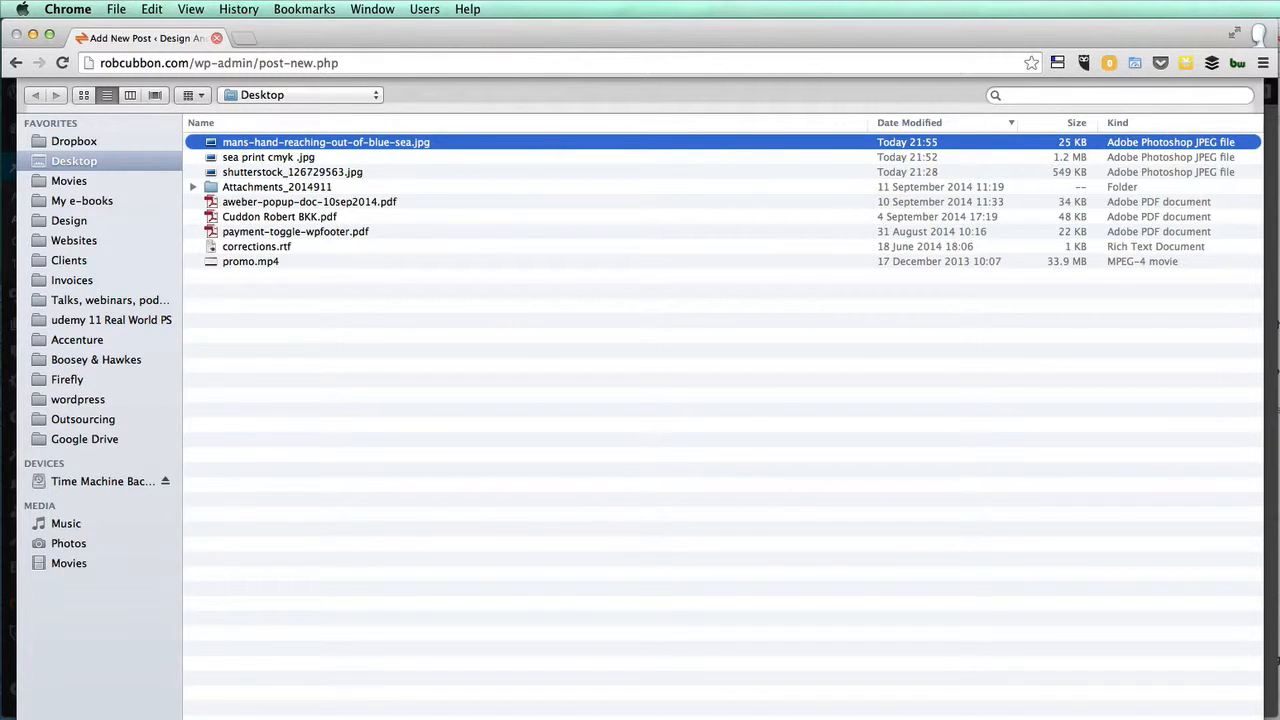
key("Return")
Step: Set the uploaded image's alt text to its title, "mans-hand-reaching-out-of-blue-sea", and insert the image into the post
triple_click(1166, 444)
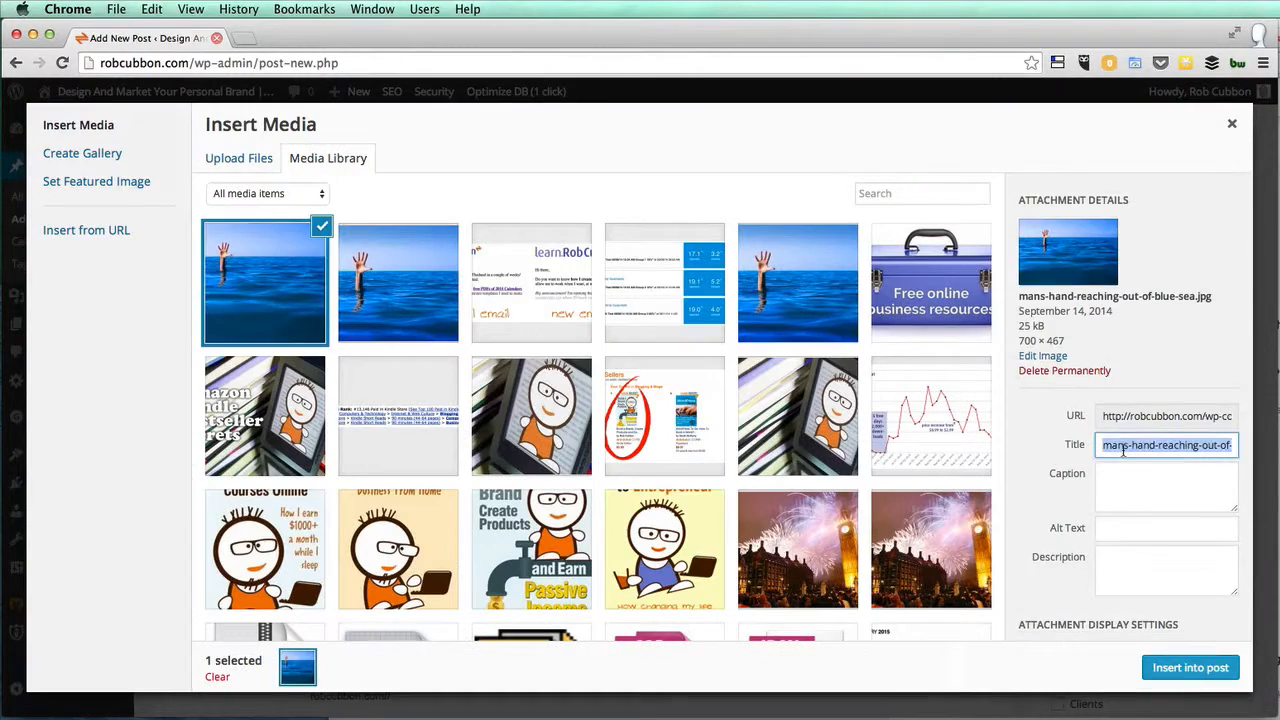
left_click_drag(1166, 444, 1121, 530)
left_click(1180, 676)
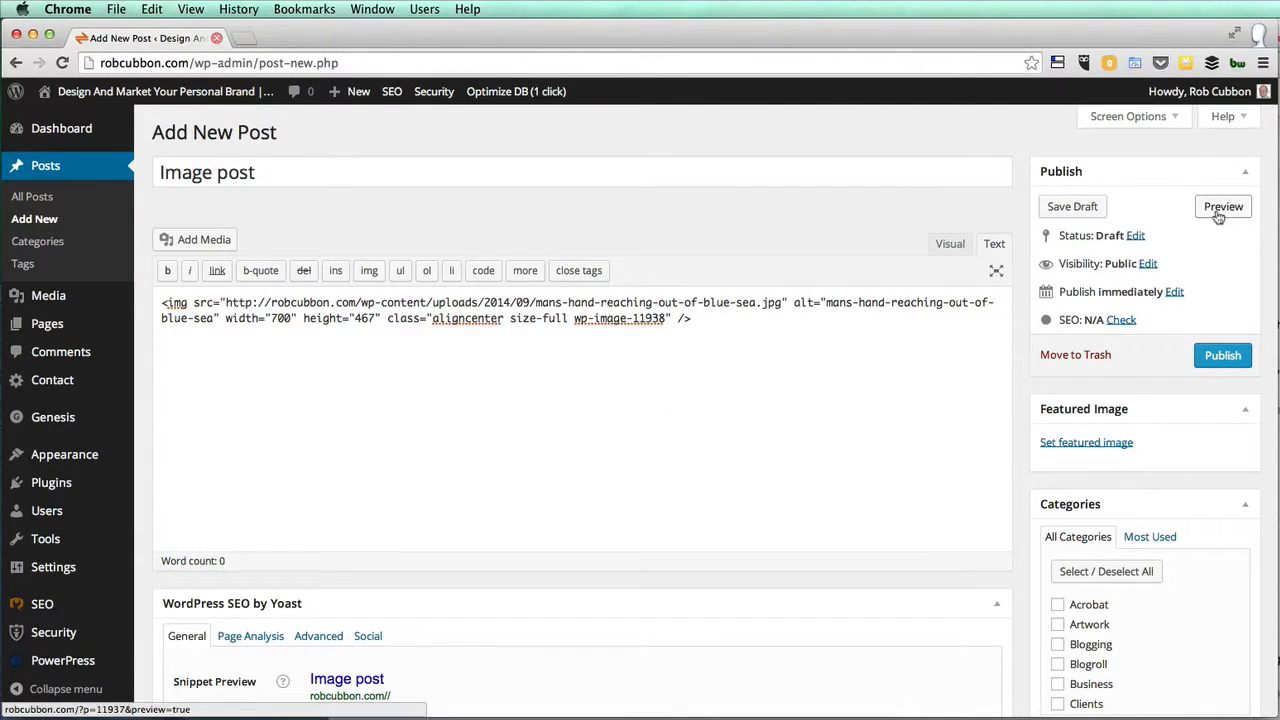
Step: Preview the post and examine how the inserted sea image appears on the page
left_click(1222, 207)
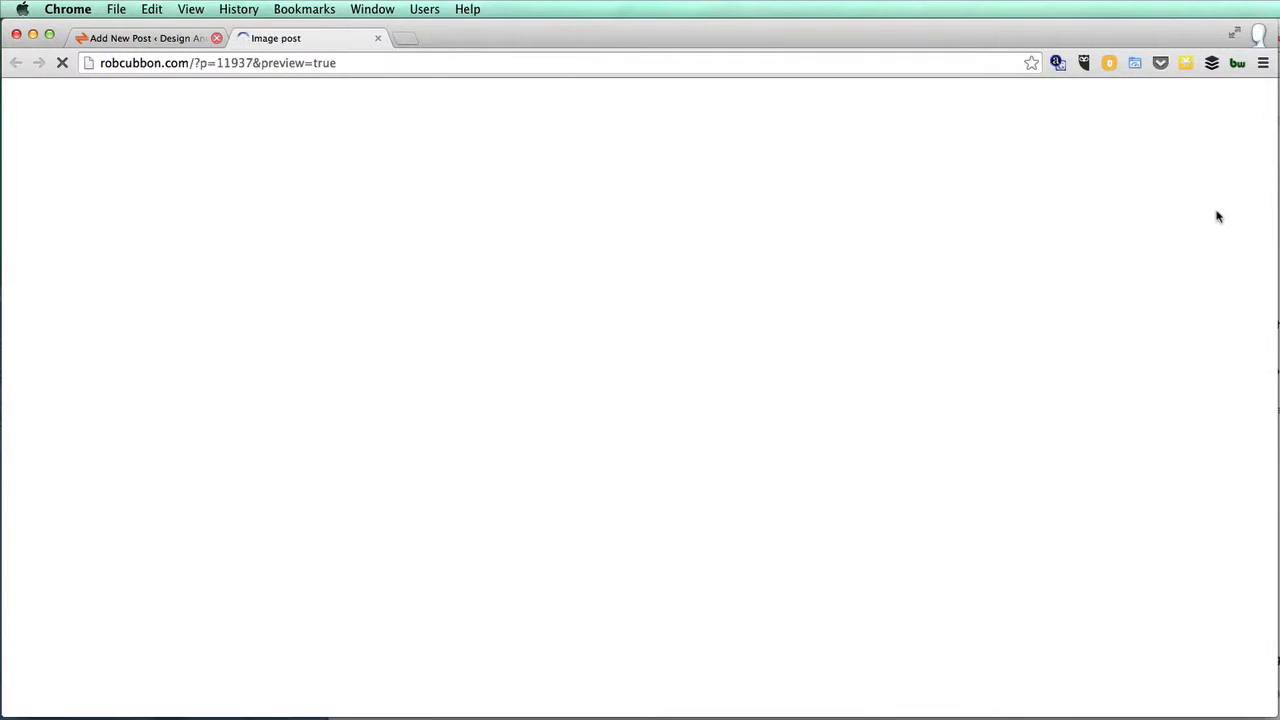
scroll(829, 320, "down", 3)
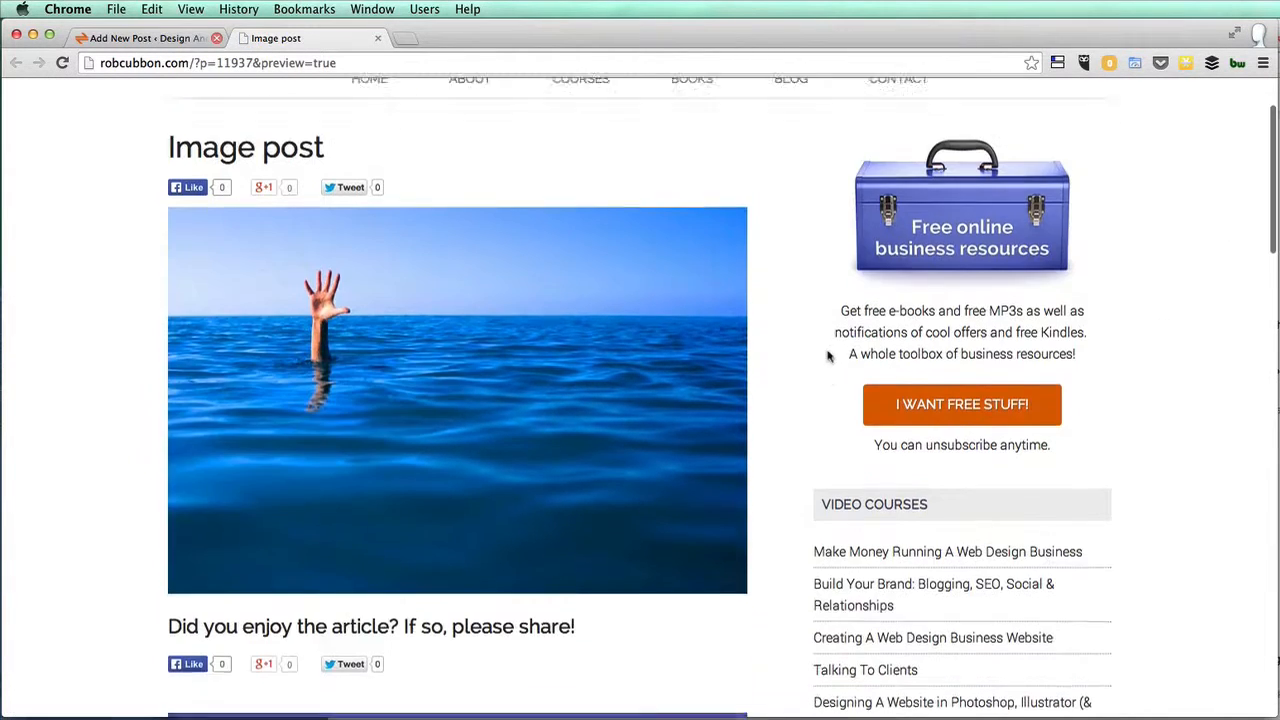
scroll(346, 443, "up", 4)
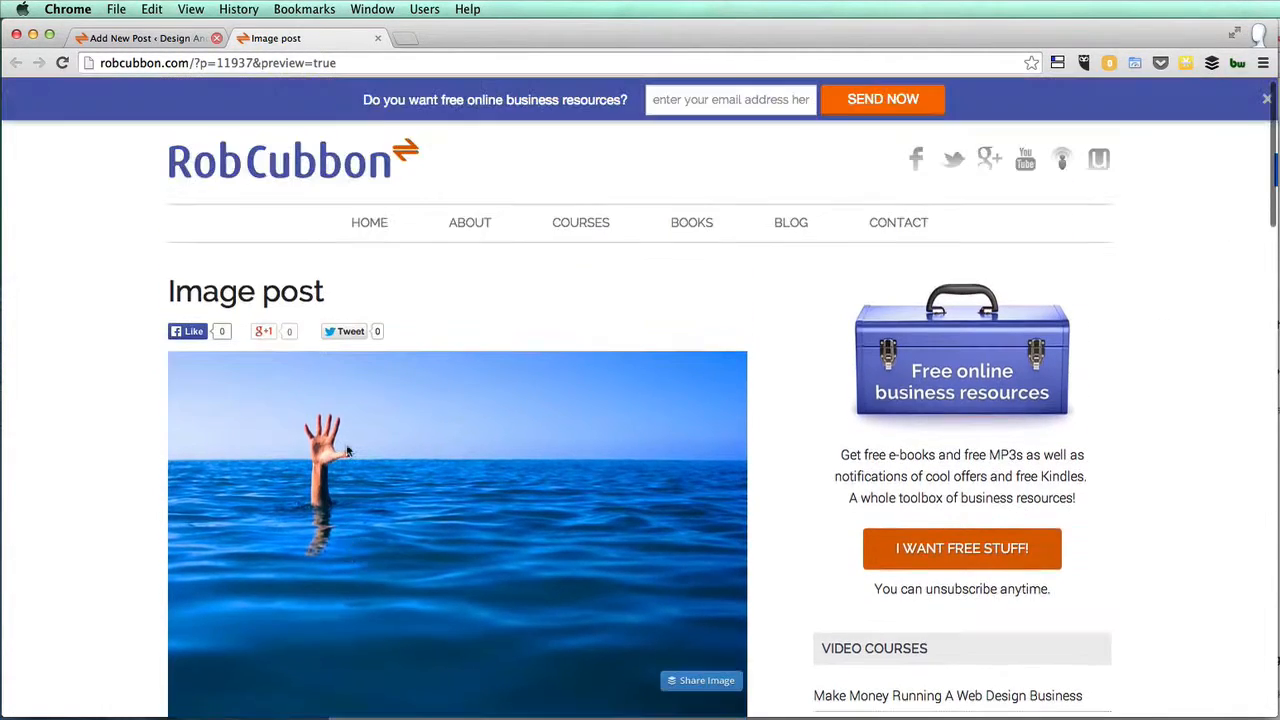